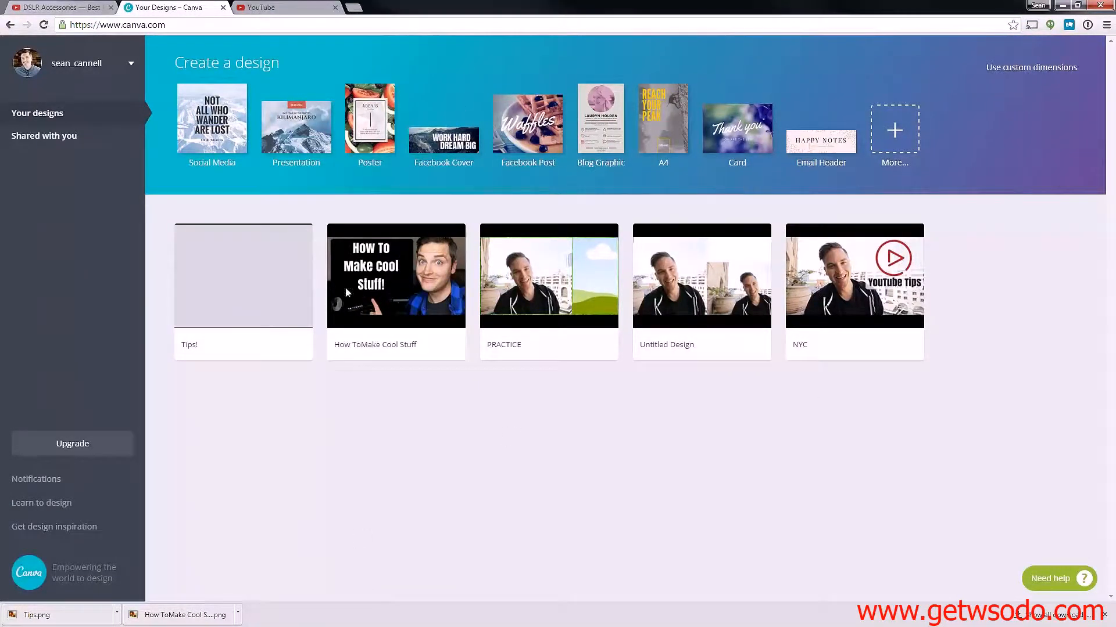
Create a custom-size design of 1920 × 1080 px and show the uploaded images for it
{"action": "left_click", "coordinate": [1015, 75]}
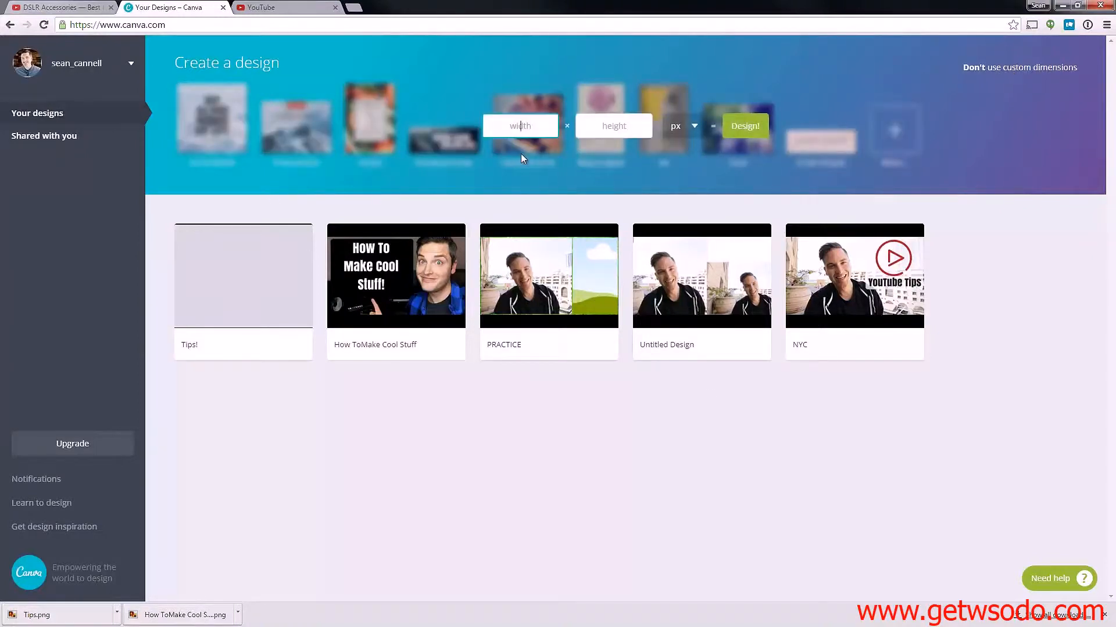
{"action": "type", "text": "1920"}
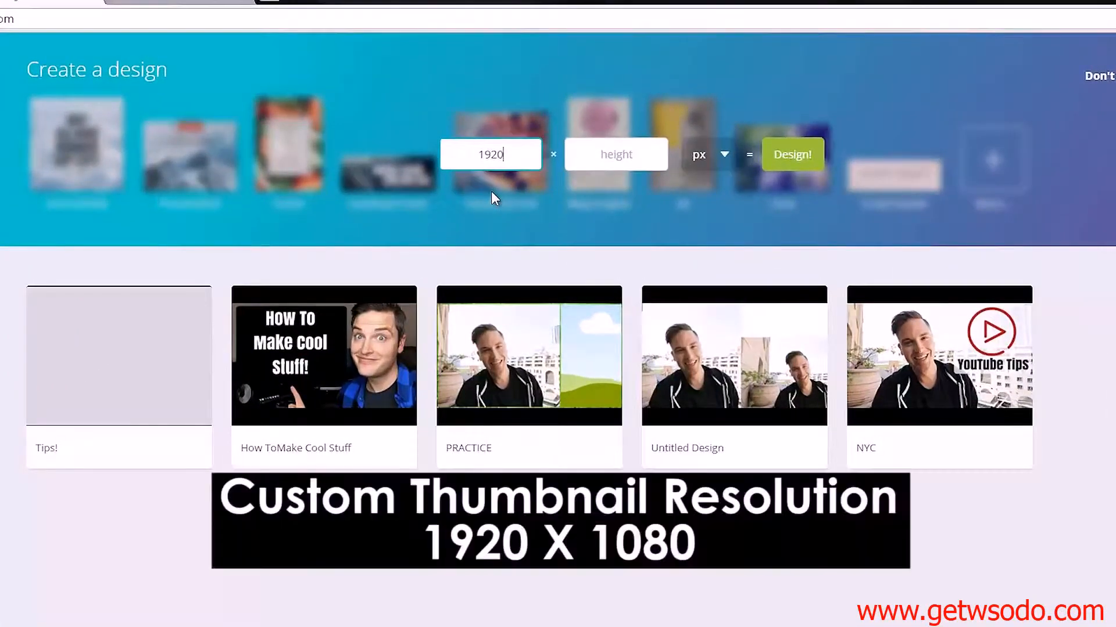
{"action": "left_click", "coordinate": [650, 163]}
{"action": "type", "text": "1080"}
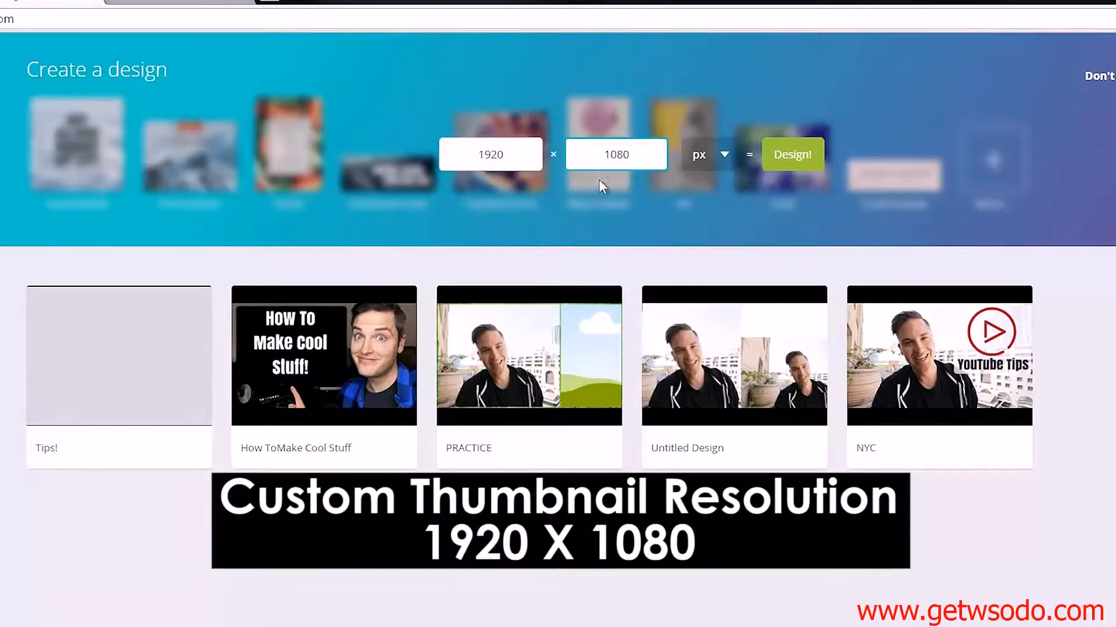
{"action": "left_click", "coordinate": [791, 154]}
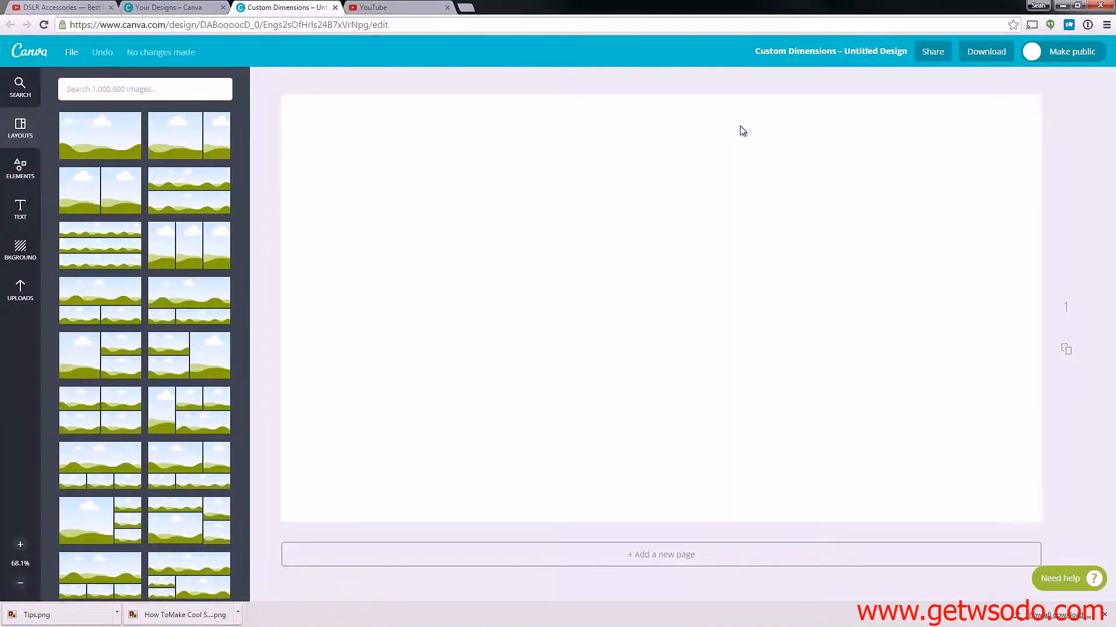
{"action": "left_click", "coordinate": [17, 296]}
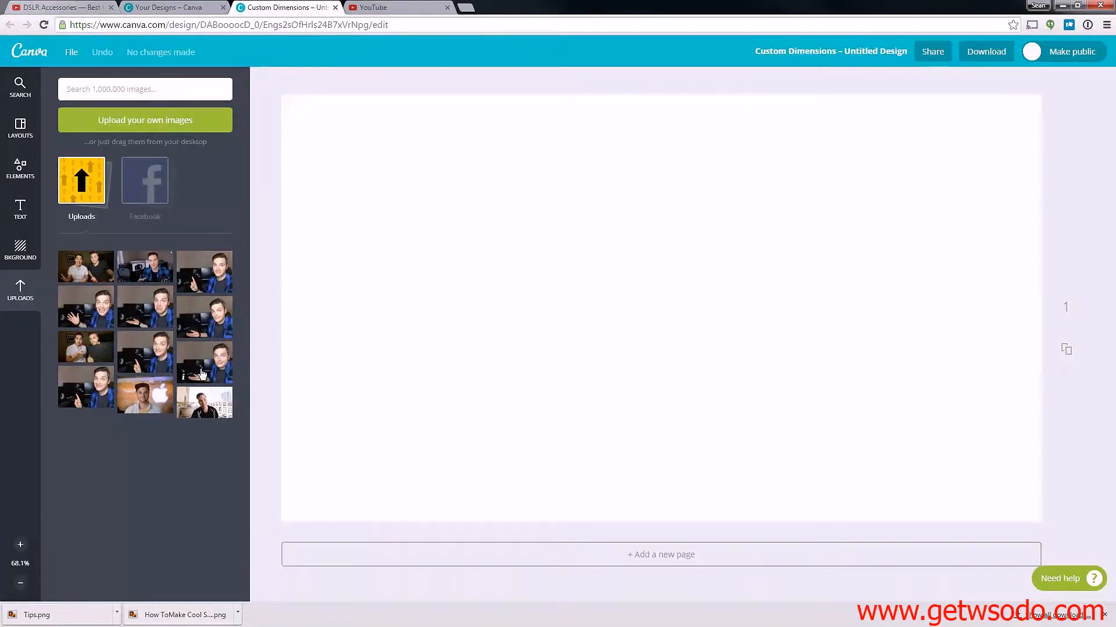
{"action": "left_click_drag", "start_coordinate": [140, 273], "coordinate": [429, 187]}
{"action": "left_click_drag", "start_coordinate": [379, 156], "coordinate": [266, 91]}
{"action": "left_click_drag", "start_coordinate": [702, 334], "coordinate": [1112, 567]}
{"action": "left_click_drag", "start_coordinate": [326, 177], "coordinate": [340, 181]}
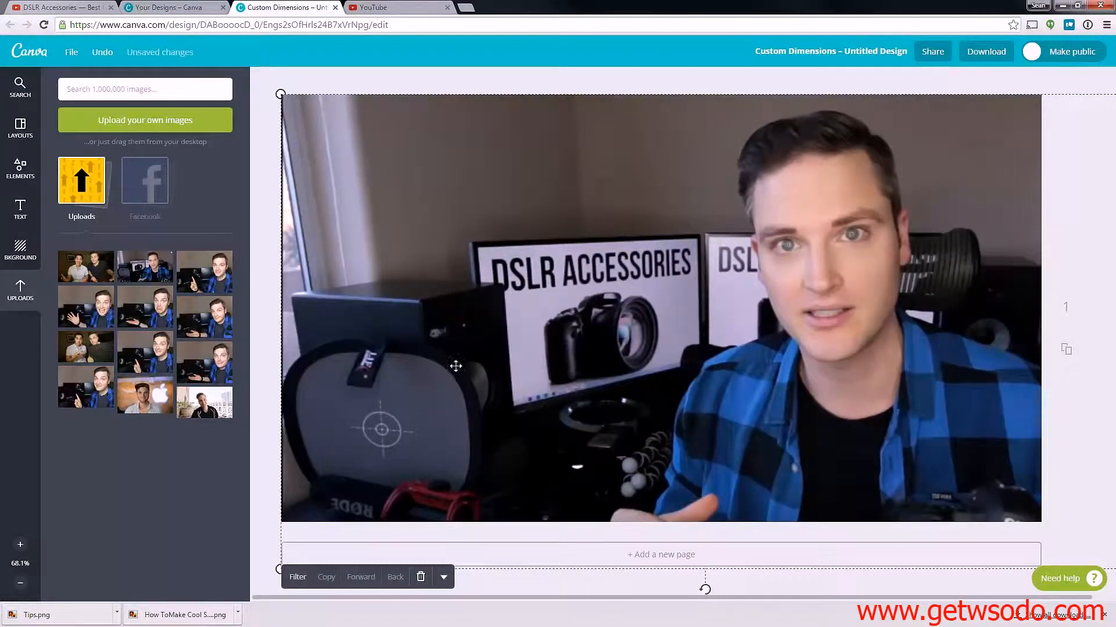
{"action": "left_click_drag", "start_coordinate": [456, 373], "coordinate": [451, 372]}
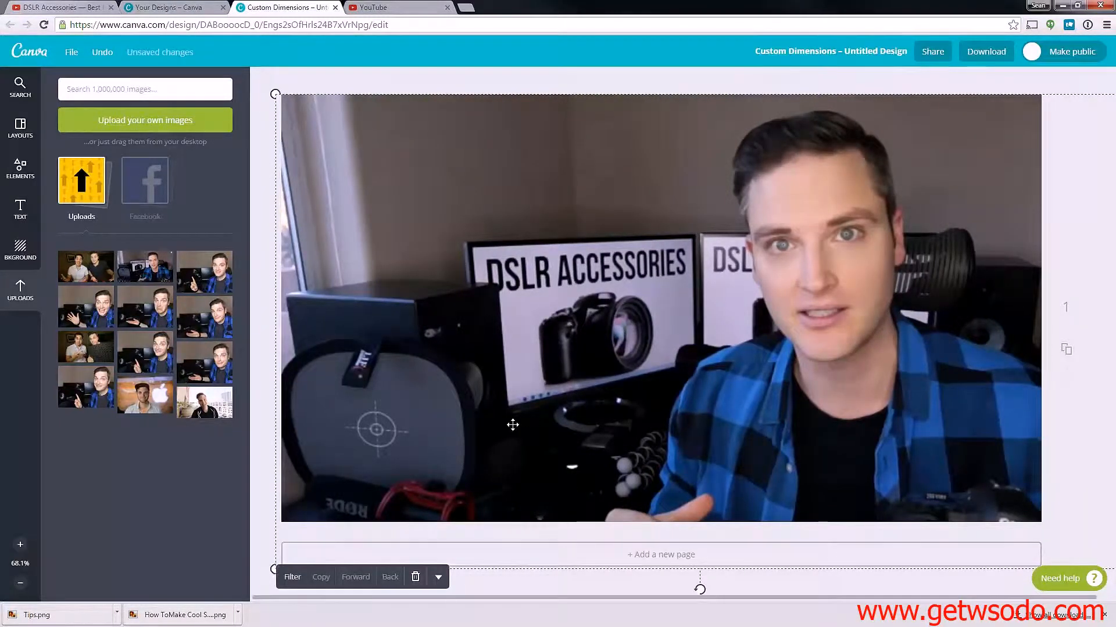
{"action": "left_click", "coordinate": [416, 578]}
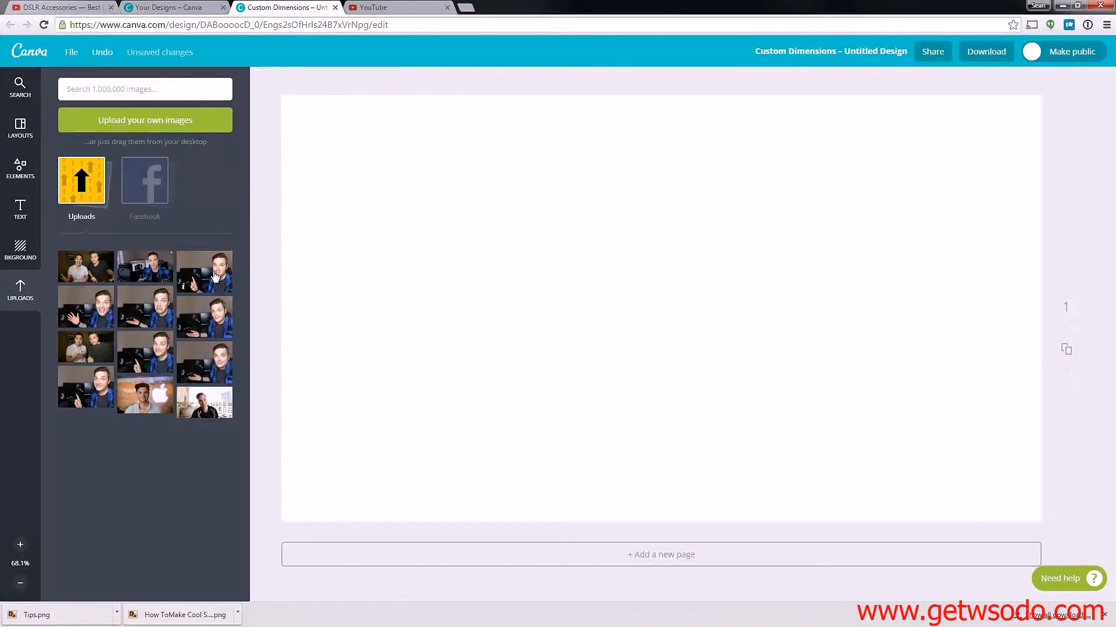
Place the uploaded photo of the shrugging man beside the monitors and enlarge it to cover the canvas, with his face on the right
{"action": "left_click_drag", "start_coordinate": [155, 318], "coordinate": [497, 327]}
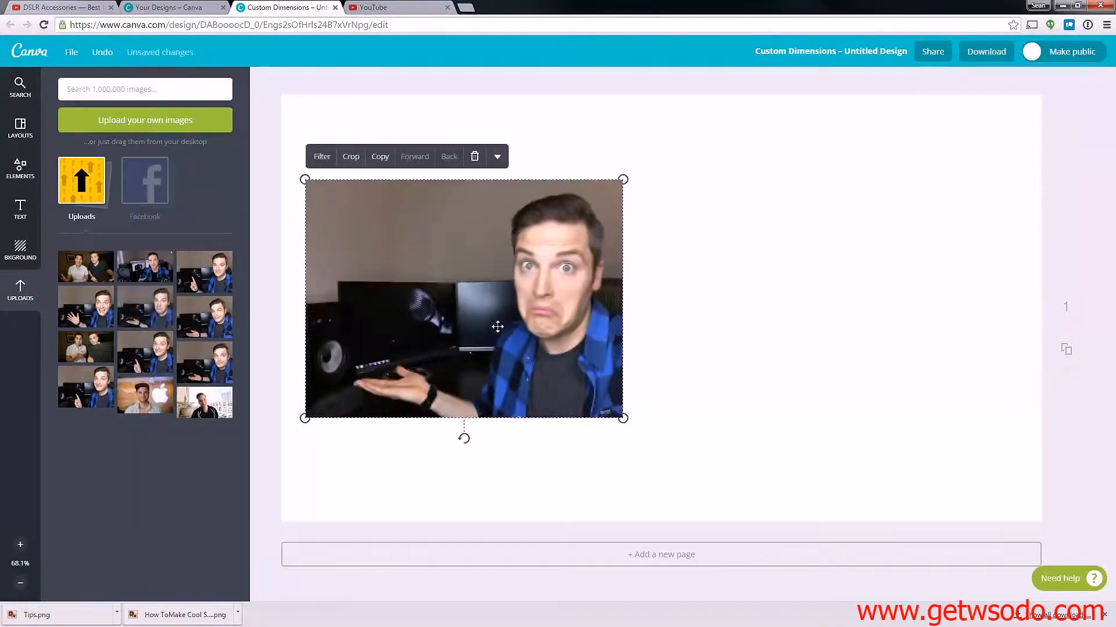
{"action": "left_click_drag", "start_coordinate": [623, 183], "coordinate": [823, 123]}
{"action": "left_click_drag", "start_coordinate": [659, 235], "coordinate": [904, 354]}
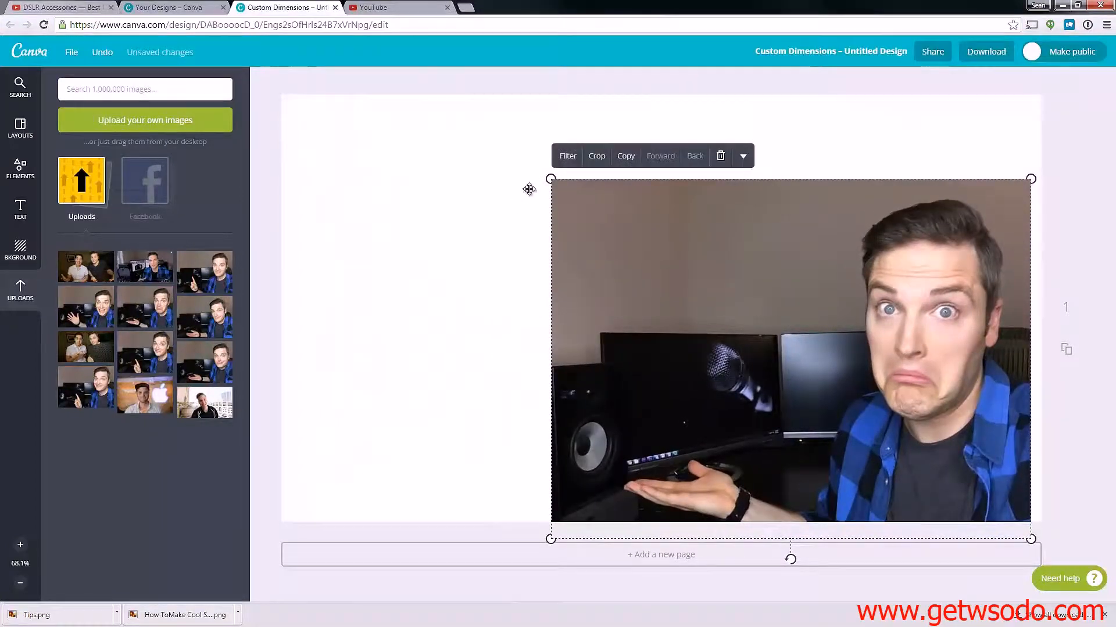
{"action": "left_click_drag", "start_coordinate": [549, 178], "coordinate": [195, 89]}
{"action": "left_click_drag", "start_coordinate": [564, 225], "coordinate": [580, 282]}
{"action": "left_click_drag", "start_coordinate": [997, 343], "coordinate": [997, 395]}
{"action": "left_click_drag", "start_coordinate": [1018, 170], "coordinate": [1018, 210]}
{"action": "left_click_drag", "start_coordinate": [1037, 106], "coordinate": [1049, 97]}
{"action": "left_click_drag", "start_coordinate": [771, 290], "coordinate": [737, 255]}
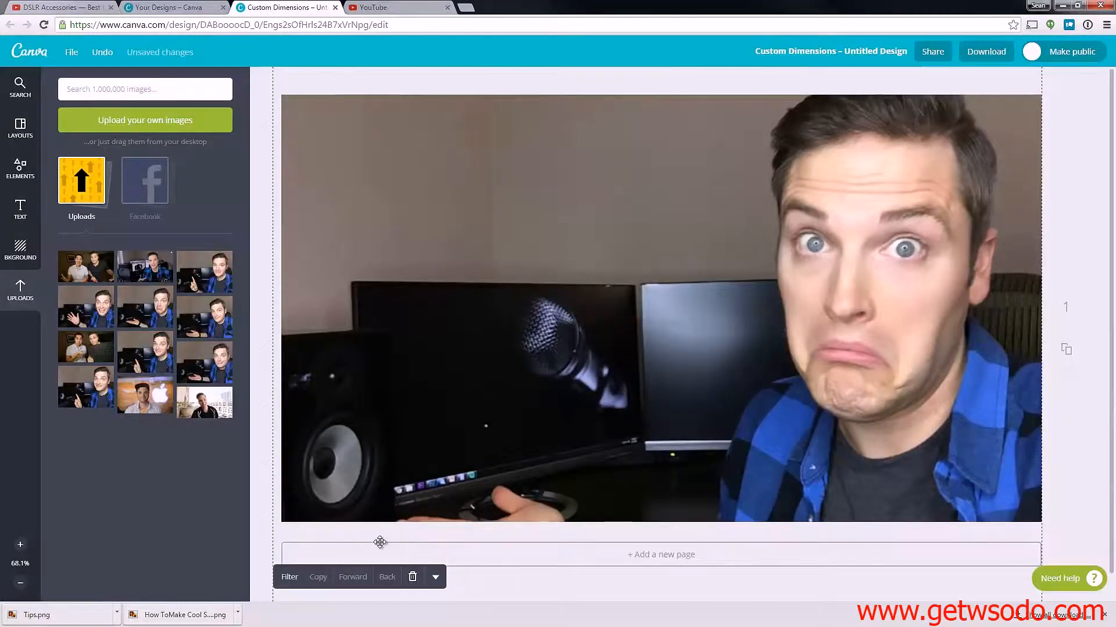
{"action": "left_click_drag", "start_coordinate": [402, 463], "coordinate": [405, 463]}
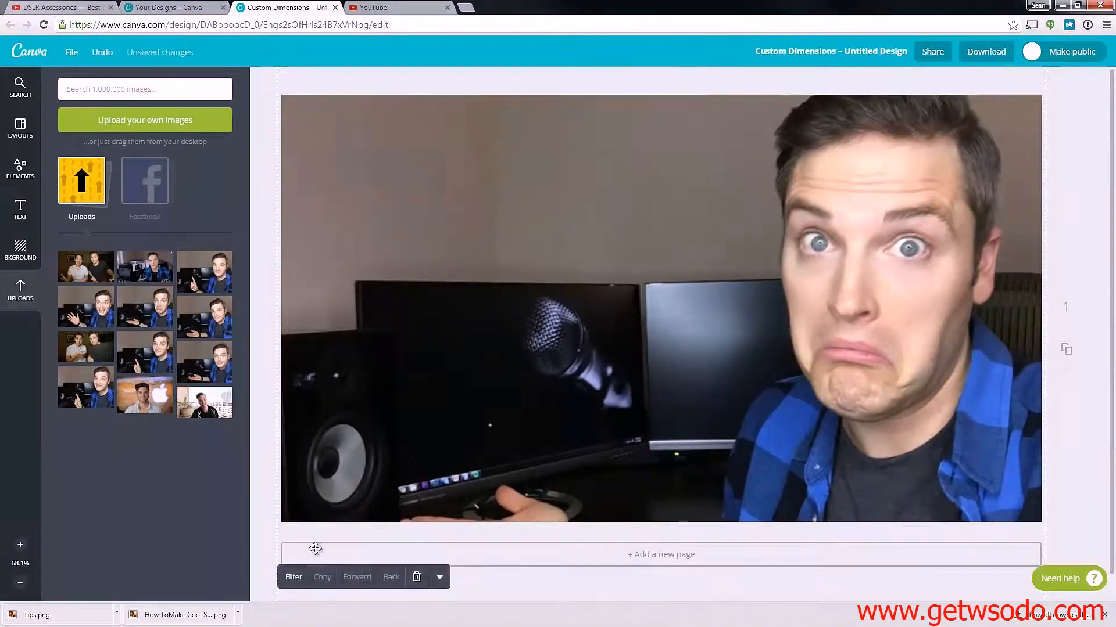
Adjust the photo's filter to brightness -7, contrast +8, saturation +17 and blur -22
{"action": "left_click", "coordinate": [293, 578]}
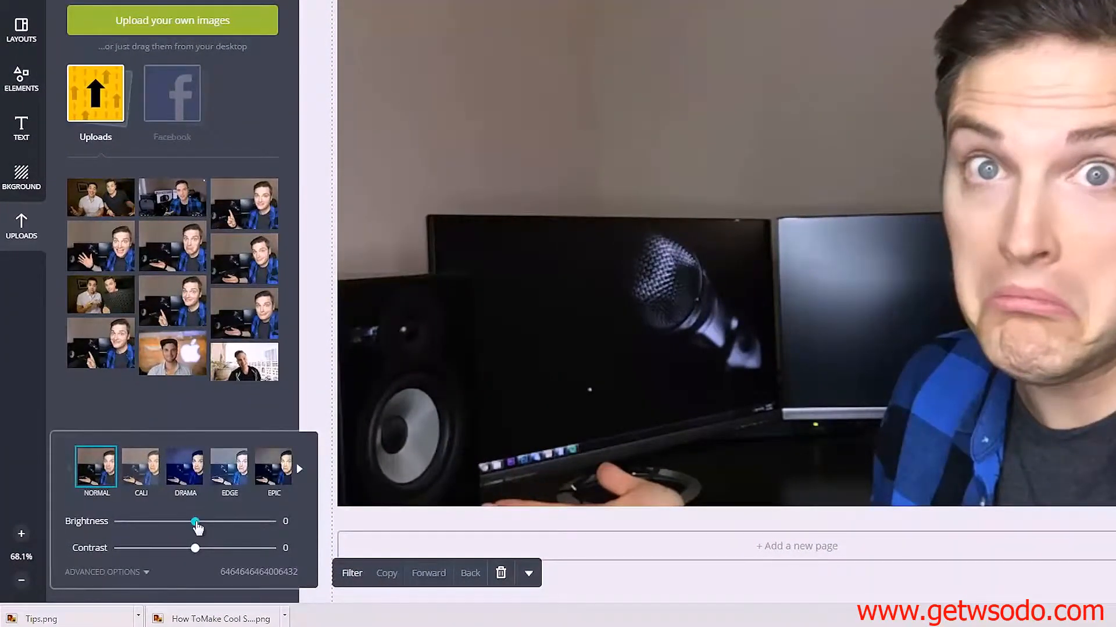
{"action": "left_click_drag", "start_coordinate": [196, 522], "coordinate": [201, 553]}
{"action": "left_click", "coordinate": [146, 574]}
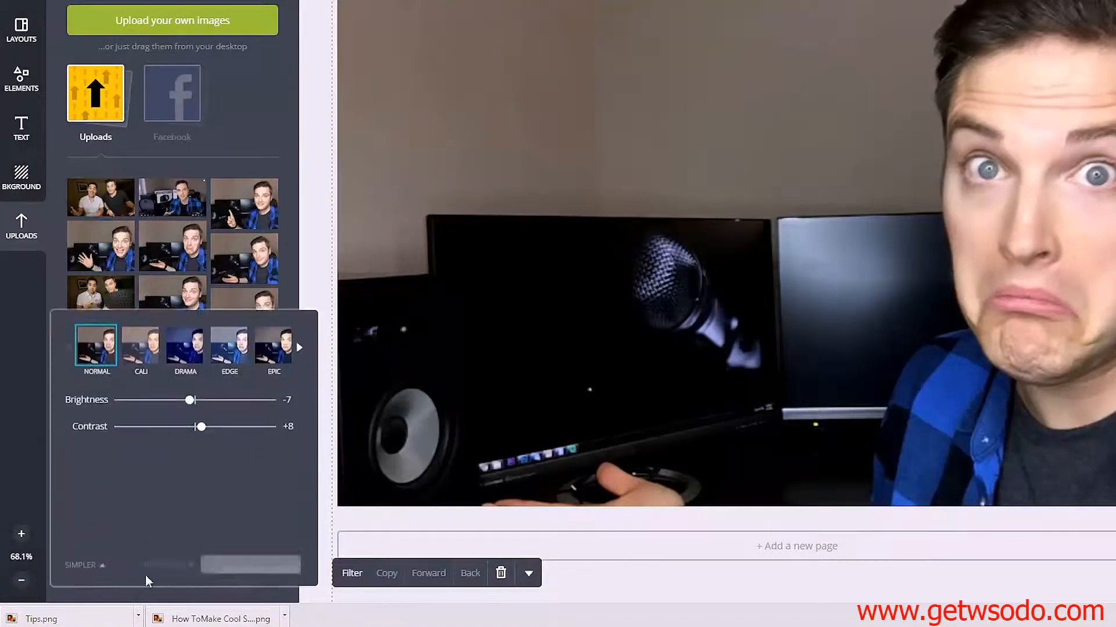
{"action": "left_click_drag", "start_coordinate": [195, 442], "coordinate": [207, 449]}
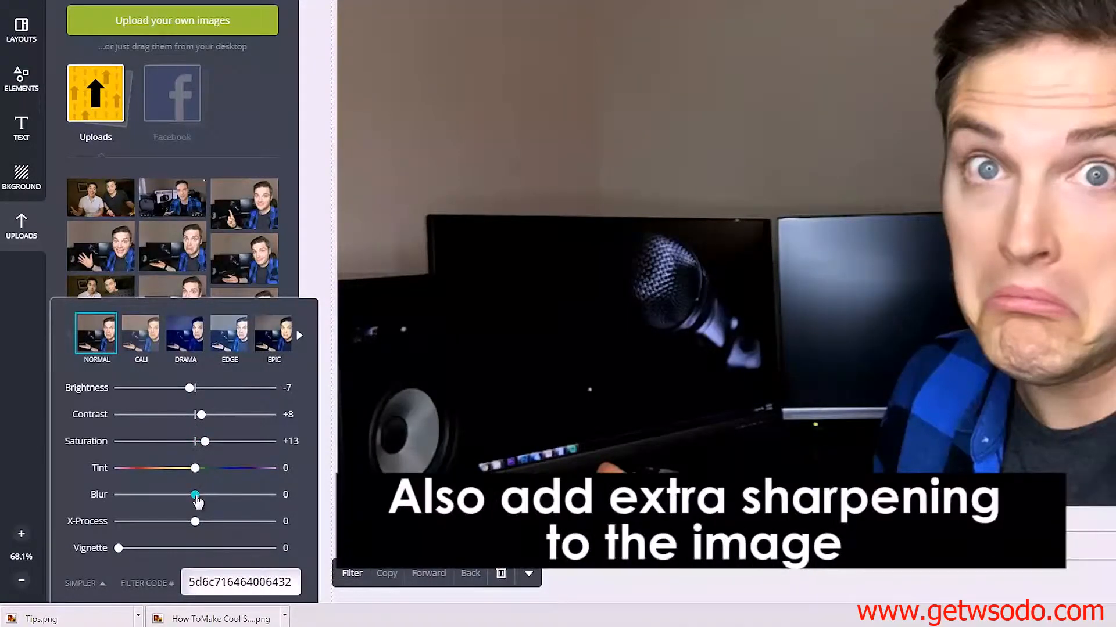
{"action": "mouse_move", "coordinate": [199, 500]}
{"action": "left_mouse_down"}
{"action": "mouse_move", "coordinate": [215, 500]}
{"action": "mouse_move", "coordinate": [180, 499]}
{"action": "left_mouse_up"}
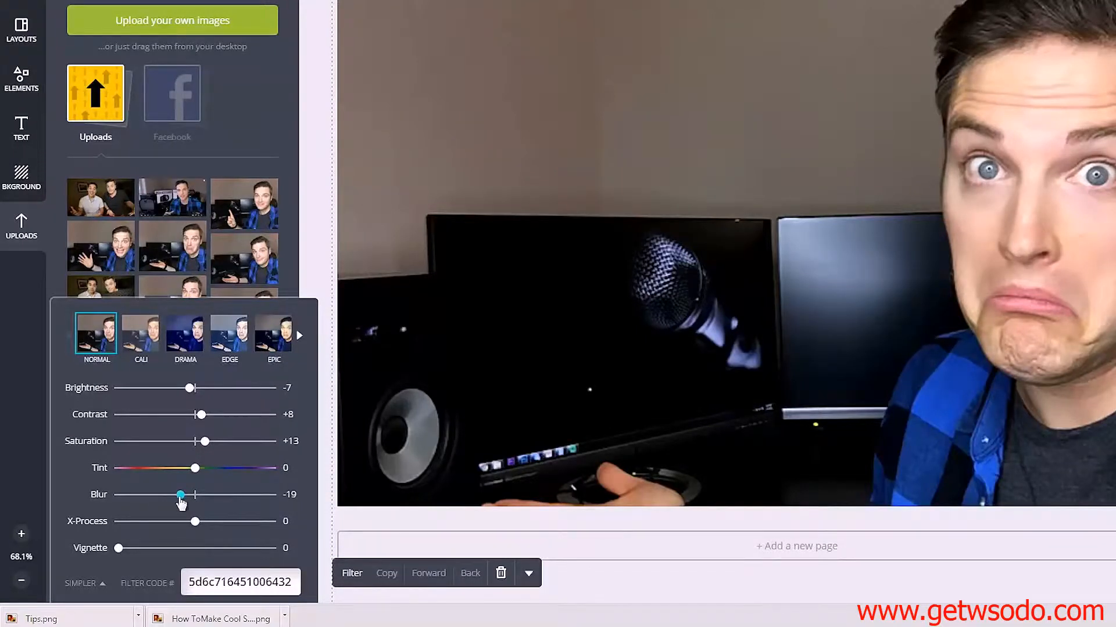
{"action": "left_click_drag", "start_coordinate": [207, 442], "coordinate": [210, 442]}
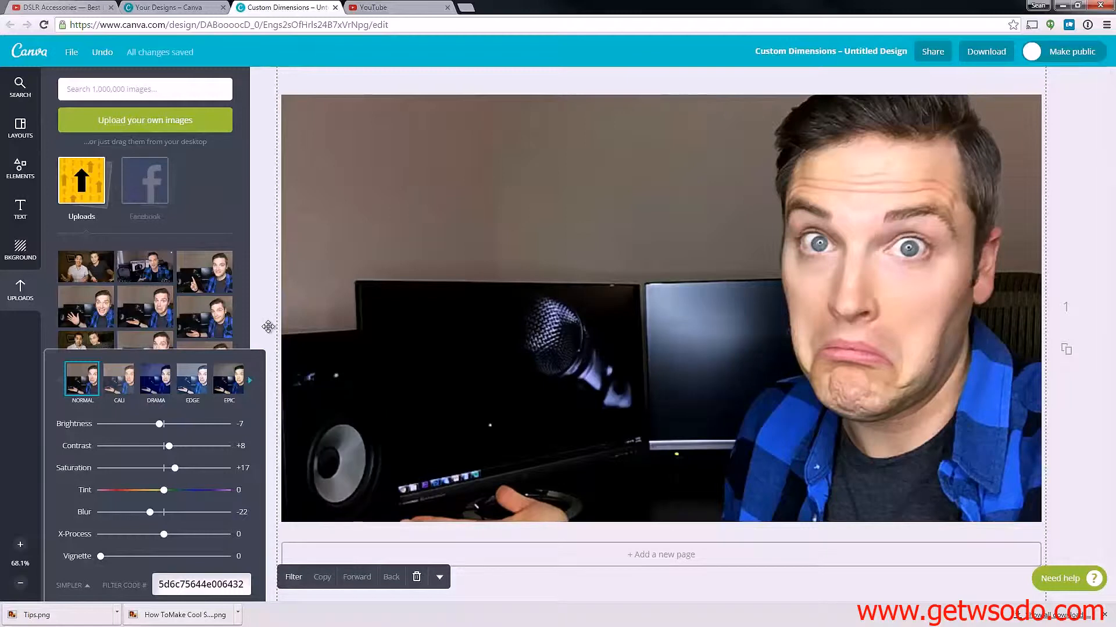
{"action": "left_click", "coordinate": [402, 286]}
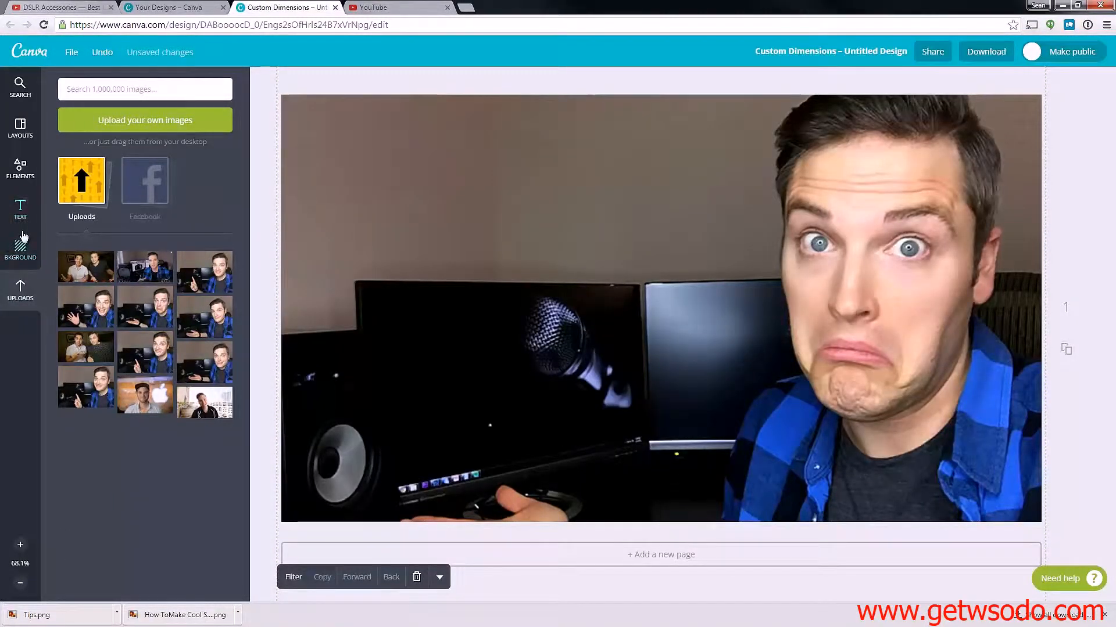
Add a rounded square shape and stretch it into a large panel covering the photo area left of the man's face
{"action": "left_click", "coordinate": [21, 169]}
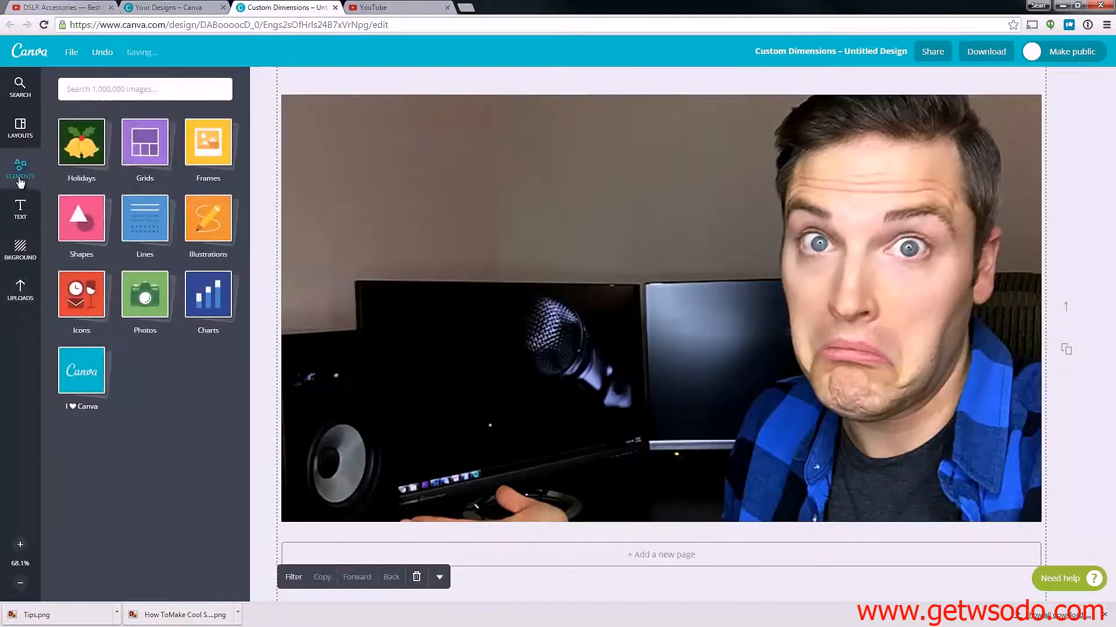
{"action": "left_click", "coordinate": [93, 218]}
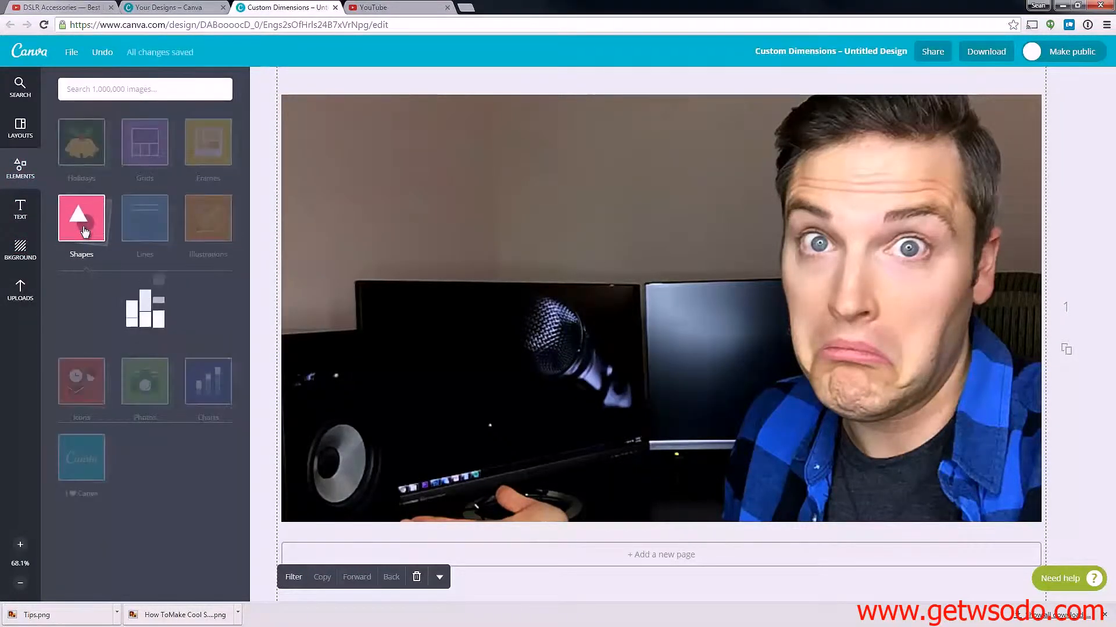
{"action": "left_click_drag", "start_coordinate": [150, 331], "coordinate": [524, 367]}
{"action": "left_click_drag", "start_coordinate": [716, 511], "coordinate": [667, 461]}
{"action": "left_click_drag", "start_coordinate": [669, 287], "coordinate": [757, 287]}
{"action": "left_click_drag", "start_coordinate": [756, 101], "coordinate": [749, 123]}
{"action": "left_click_drag", "start_coordinate": [610, 197], "coordinate": [600, 216]}
{"action": "left_click_drag", "start_coordinate": [735, 134], "coordinate": [739, 131]}
Colour the rounded panel dark grey using a custom colour and shift it slightly upward
{"action": "left_click", "coordinate": [435, 111]}
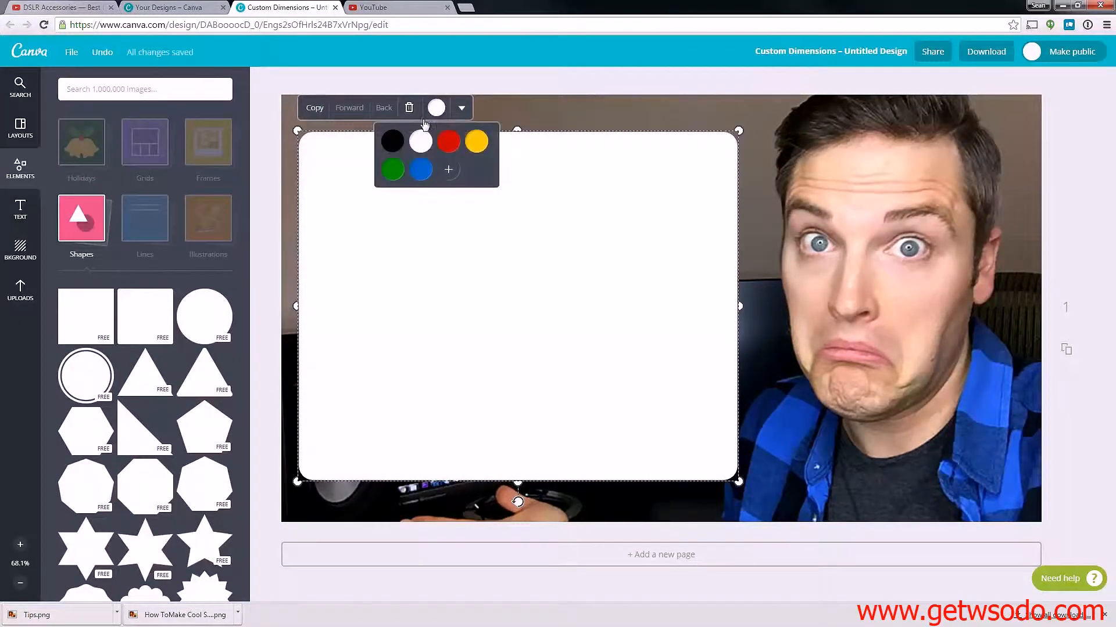
{"action": "left_click", "coordinate": [448, 171]}
{"action": "left_click_drag", "start_coordinate": [465, 302], "coordinate": [549, 320]}
{"action": "left_click", "coordinate": [558, 127]}
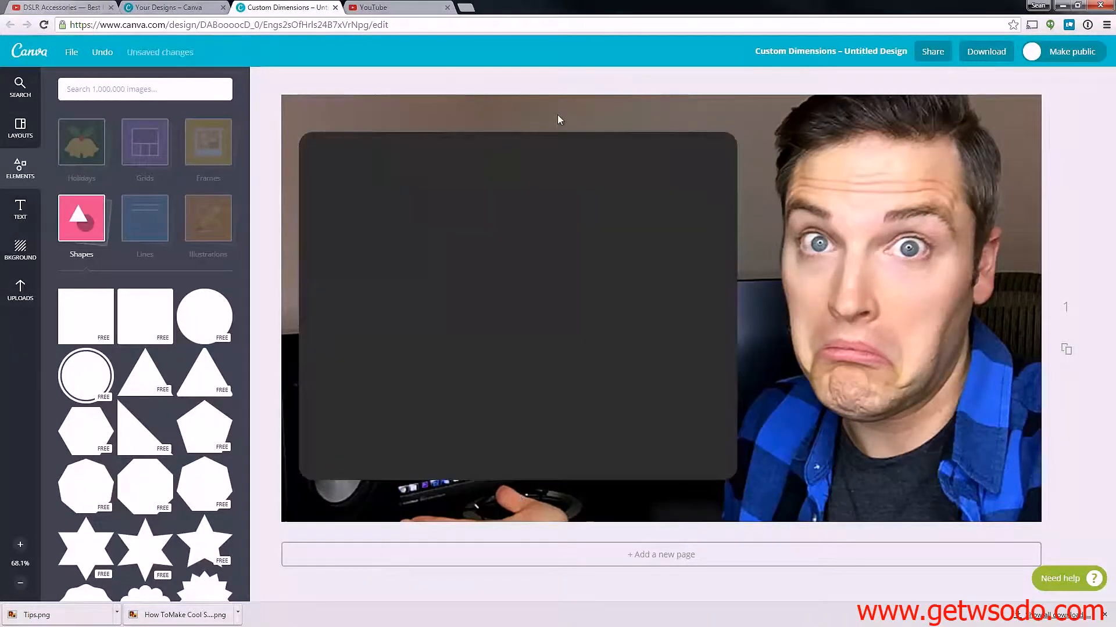
{"action": "left_click", "coordinate": [503, 386]}
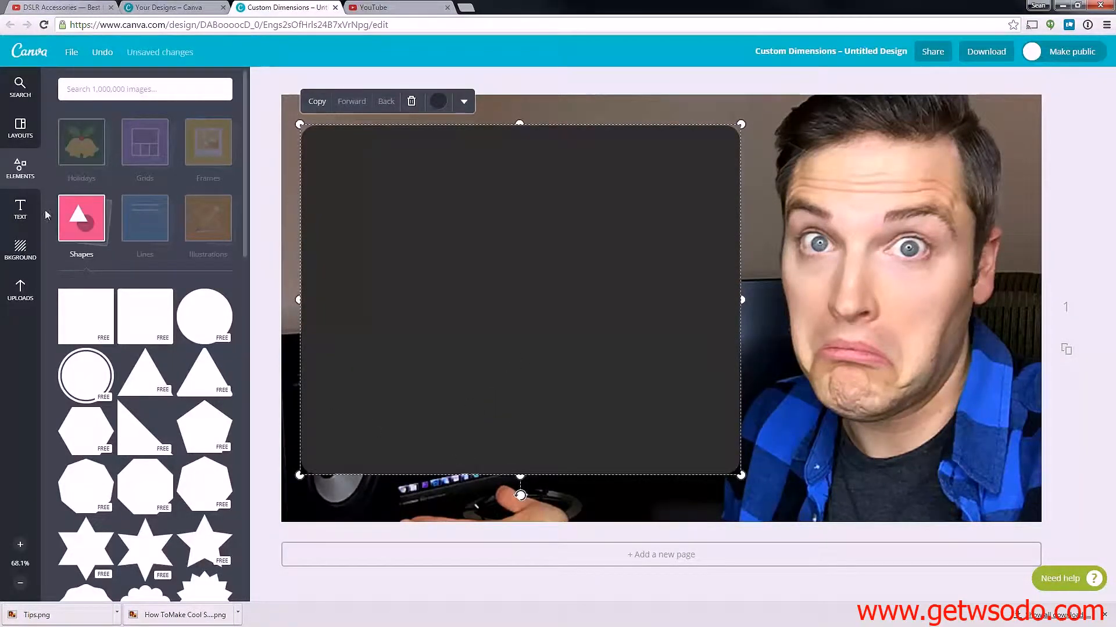
Add a heading in the upper part of the dark panel and set its font size to 72
{"action": "left_click", "coordinate": [20, 210]}
{"action": "left_click_drag", "start_coordinate": [146, 152], "coordinate": [479, 223]}
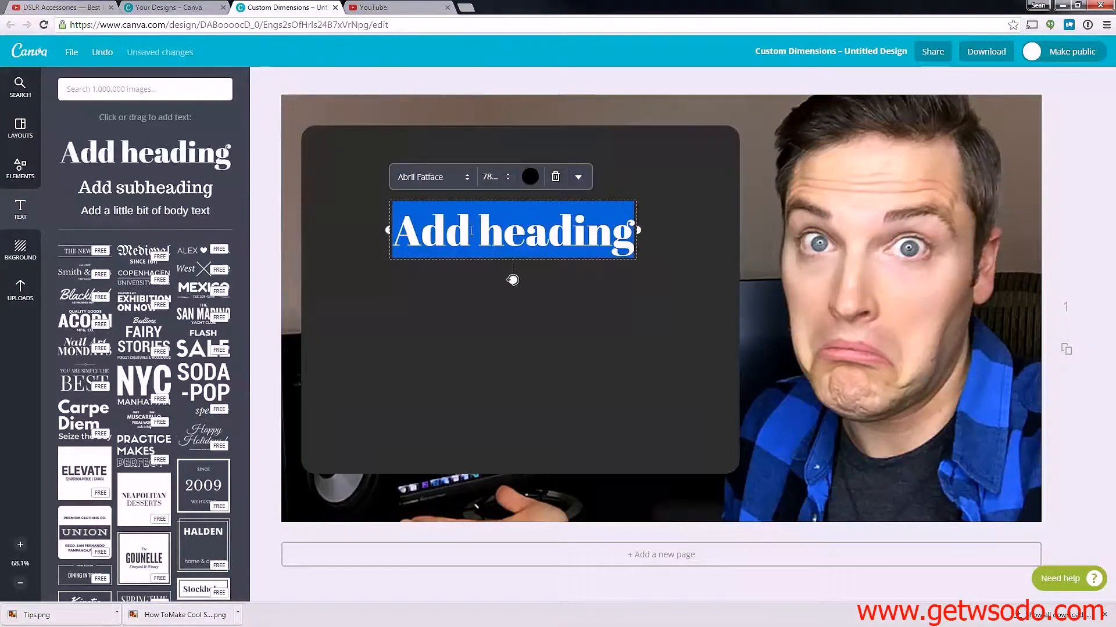
{"action": "left_click", "coordinate": [478, 201]}
{"action": "left_click", "coordinate": [488, 177]}
{"action": "left_click", "coordinate": [498, 455]}
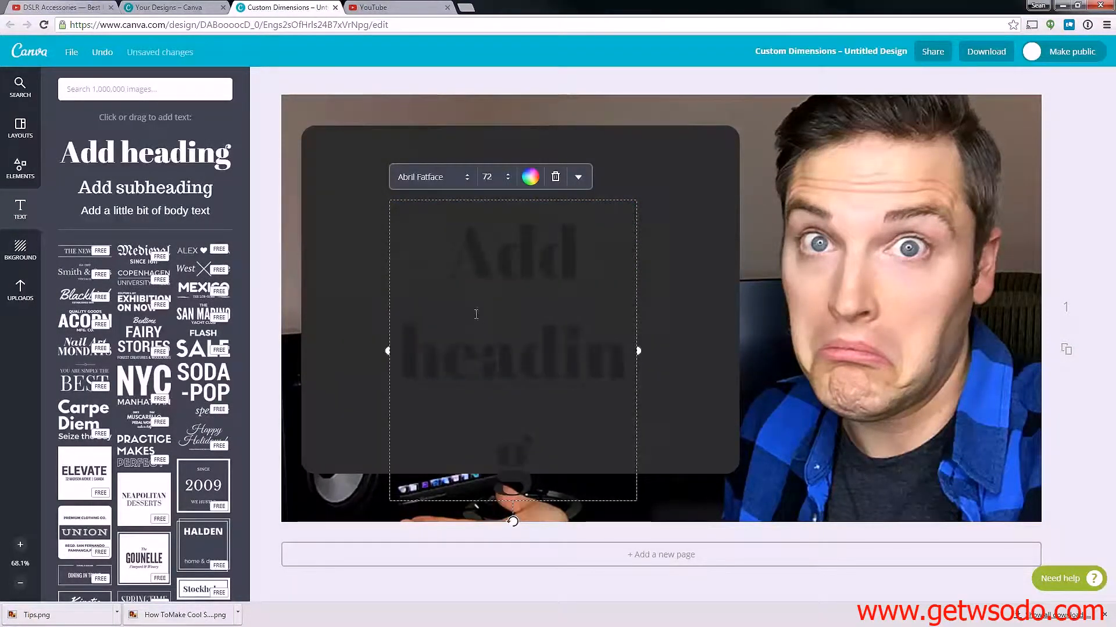
Change the heading's font to Anton and widen its text box to nearly the width of the dark panel
{"action": "left_click", "coordinate": [468, 176]}
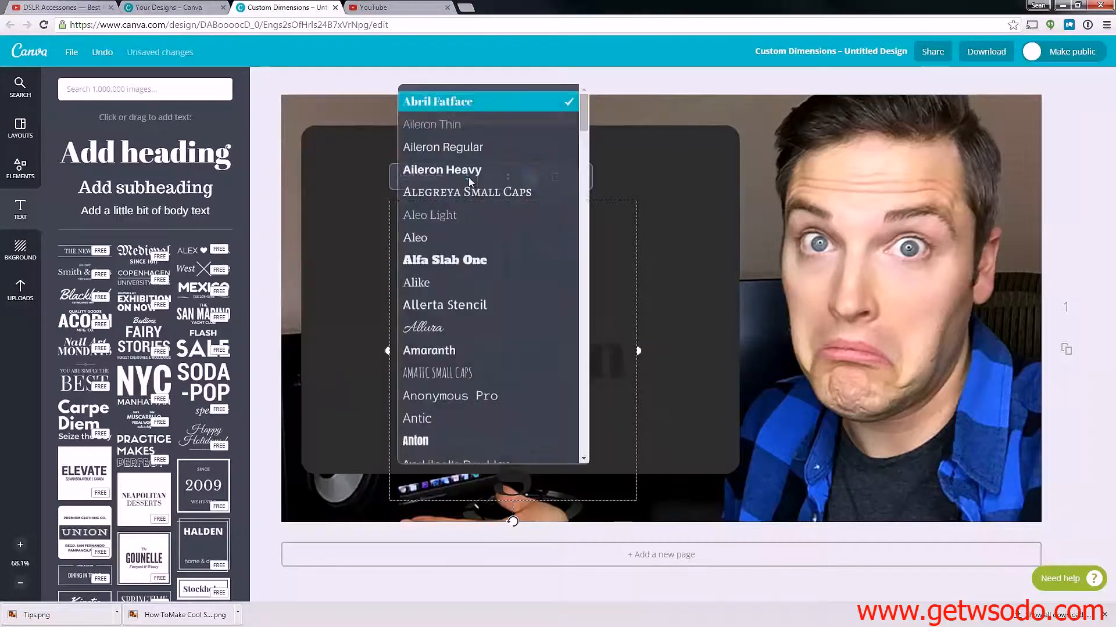
{"action": "left_click", "coordinate": [433, 449]}
{"action": "left_click_drag", "start_coordinate": [638, 302], "coordinate": [710, 302]}
{"action": "left_click_drag", "start_coordinate": [388, 302], "coordinate": [329, 301]}
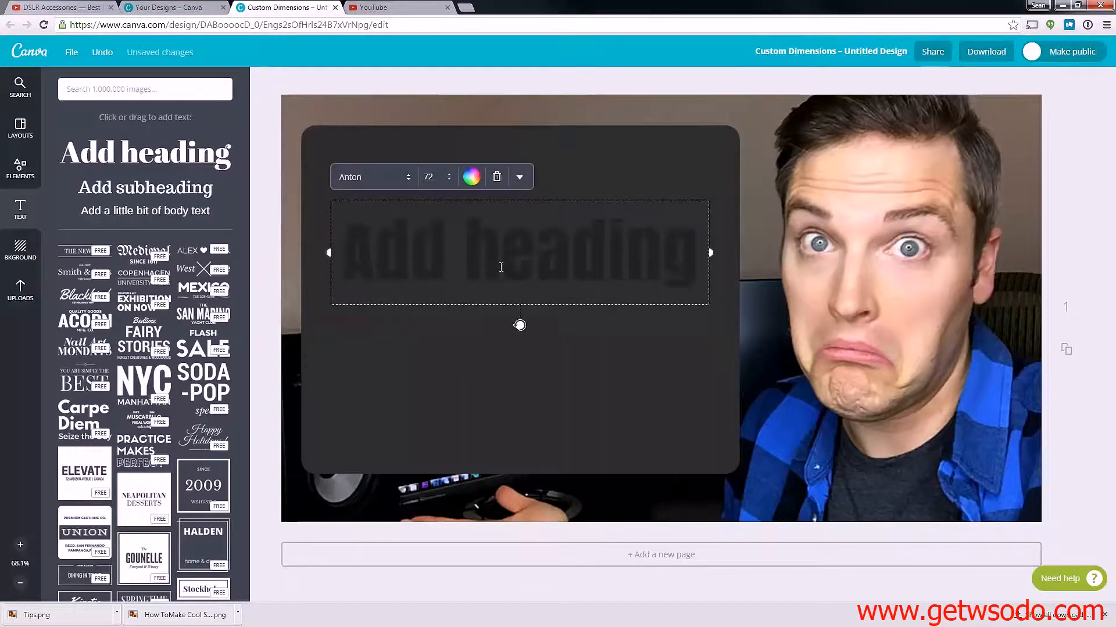
Replace the heading's placeholder text with "Wierd Trick for YouTube!"
{"action": "left_click", "coordinate": [501, 267]}
{"action": "type", "text": "W"}
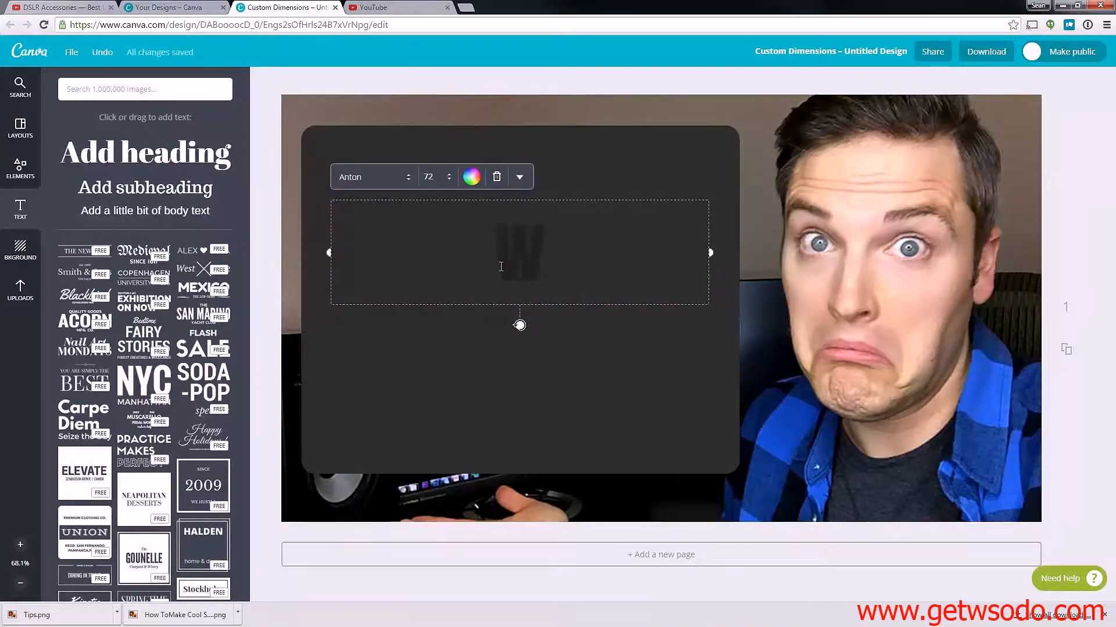
{"action": "type", "text": "ierd Trick f"}
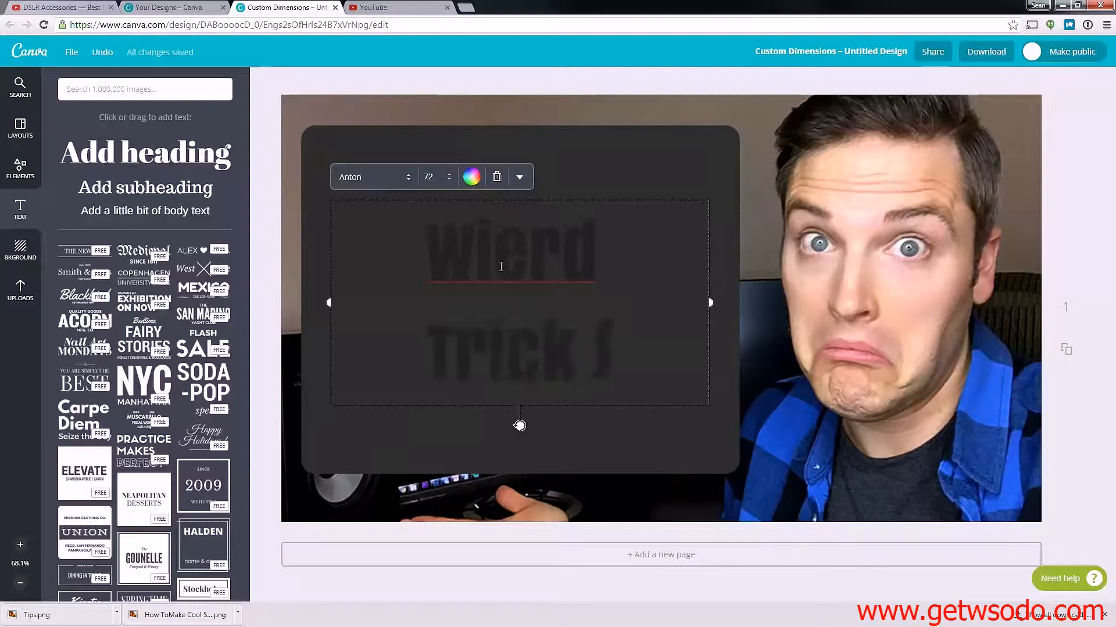
{"action": "type", "text": "or YouT"}
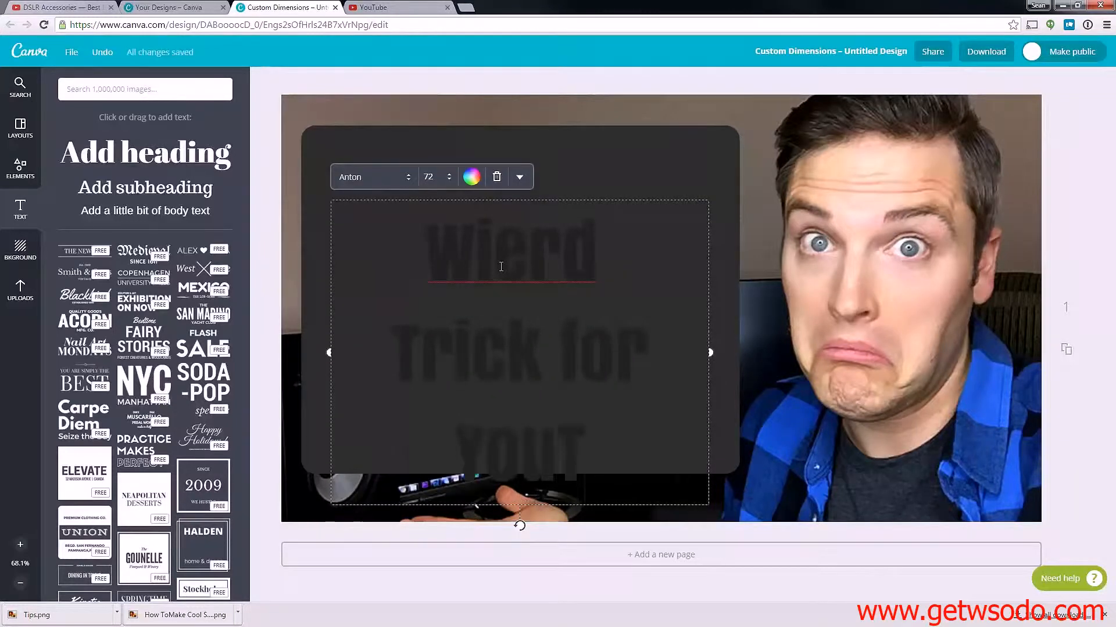
{"action": "type", "text": "ube!"}
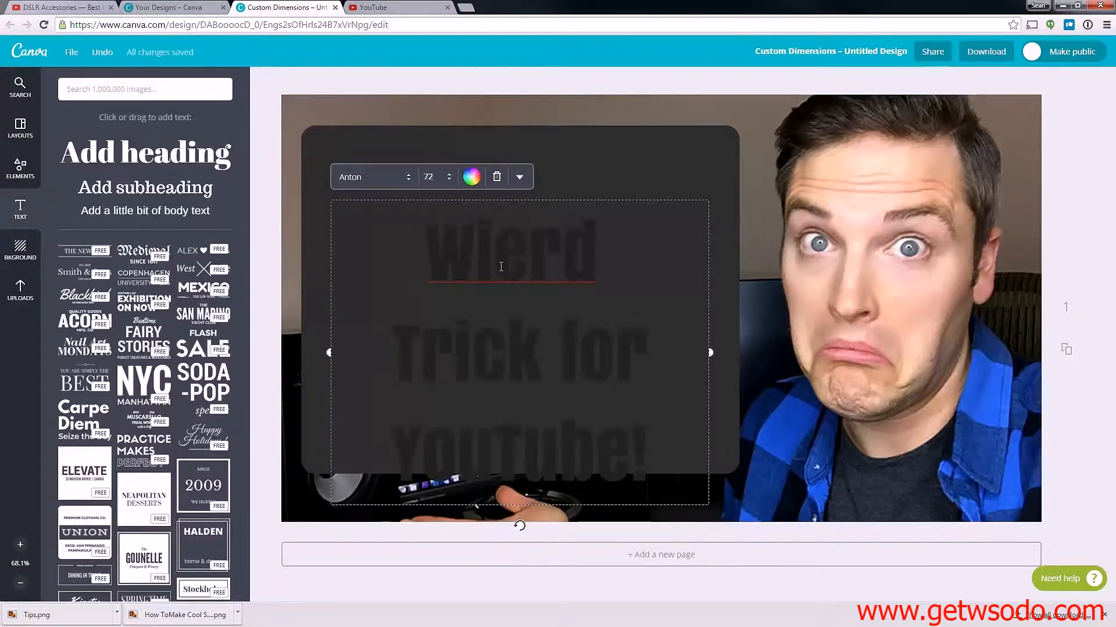
Colour all the heading text white and move the text box up to centre it on the dark panel
{"action": "key", "text": "ctrl+a"}
{"action": "left_click", "coordinate": [471, 177]}
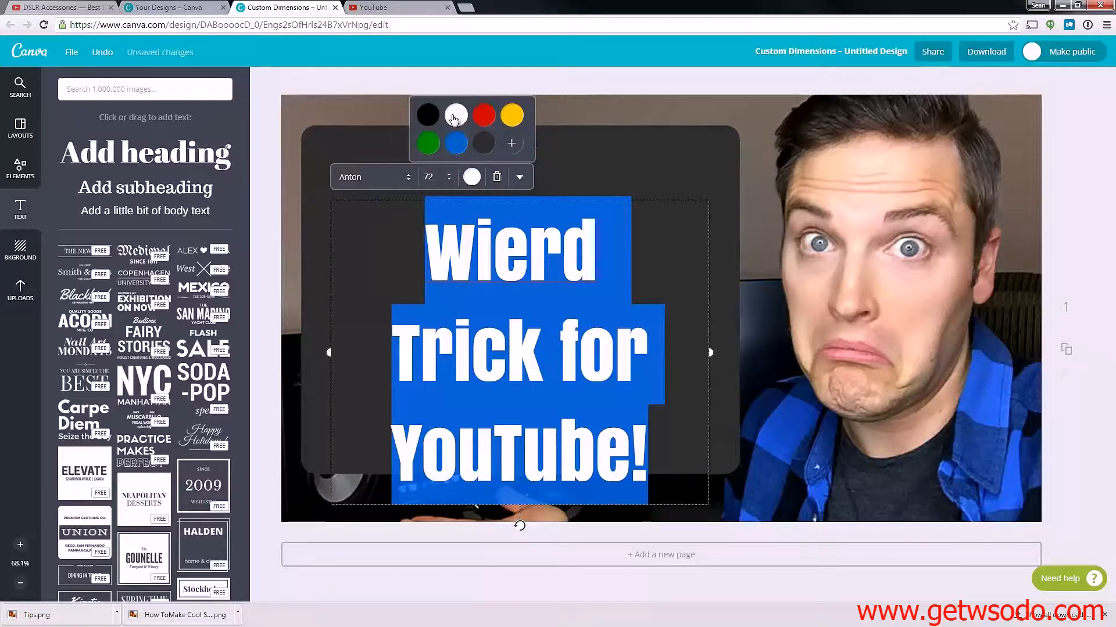
{"action": "left_click", "coordinate": [620, 139]}
{"action": "left_click", "coordinate": [605, 203]}
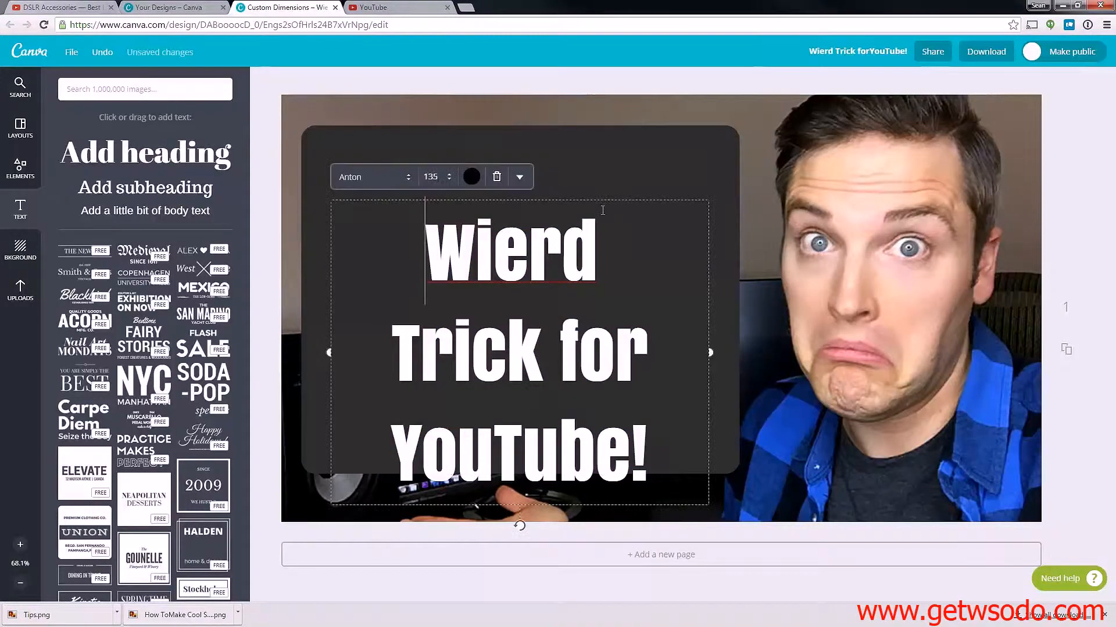
{"action": "left_click_drag", "start_coordinate": [382, 199], "coordinate": [388, 145]}
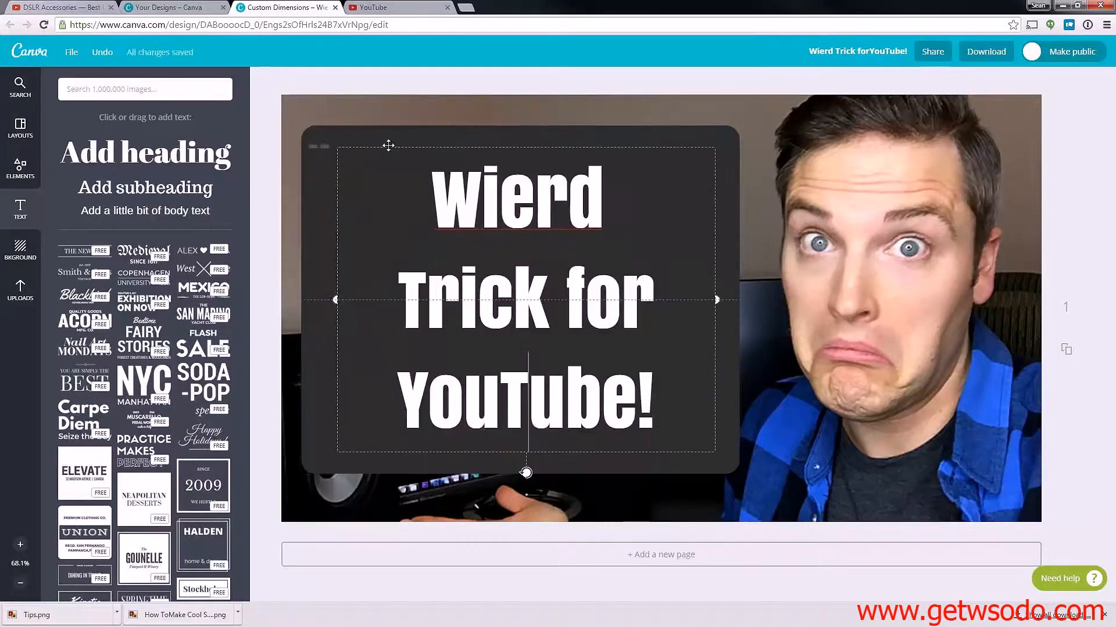
Correct the headline's misspelled first word to "Weird" and set all the headline text to size 80
{"action": "right_click", "coordinate": [505, 200]}
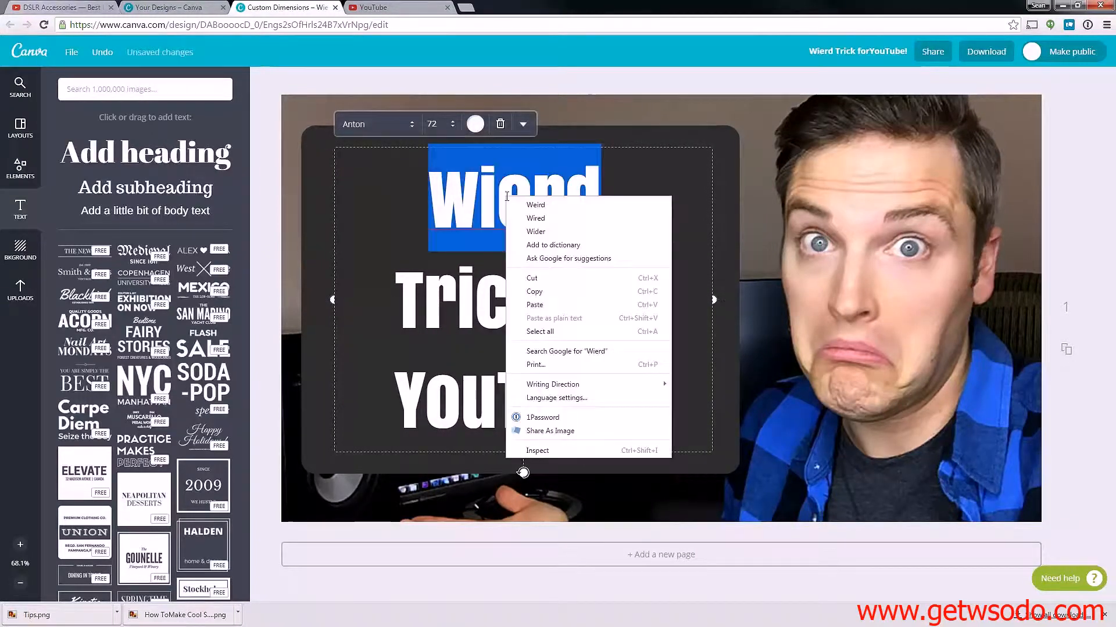
{"action": "left_click", "coordinate": [541, 206]}
{"action": "key", "text": "ctrl+a"}
{"action": "left_click", "coordinate": [433, 123]}
{"action": "left_click", "coordinate": [447, 415]}
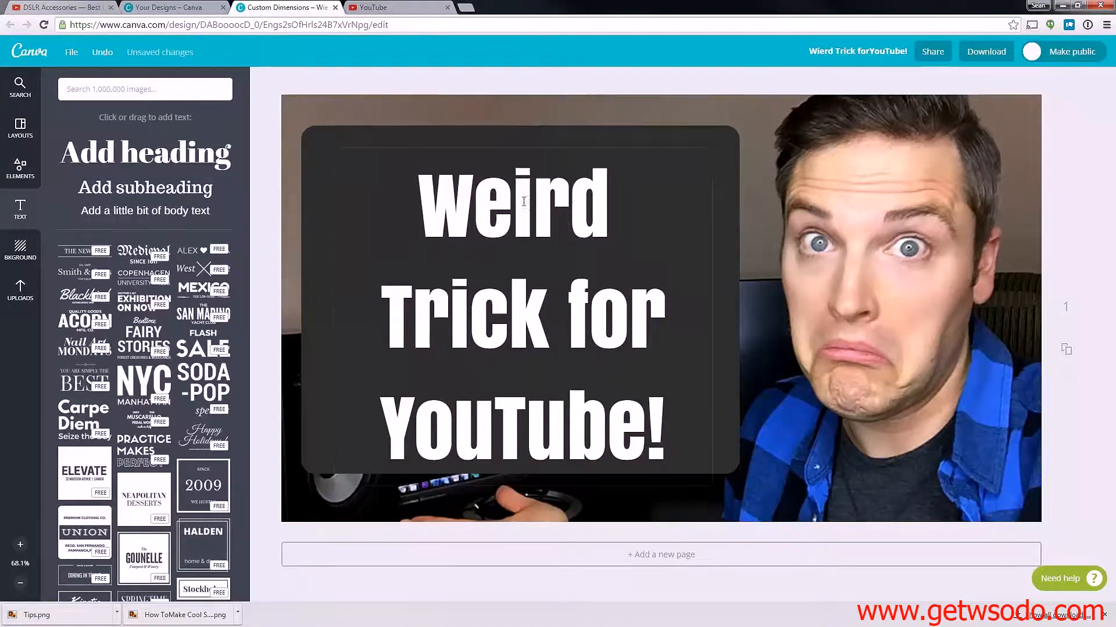
Move the enlarged headline slightly up so all three lines fit within the dark panel
{"action": "left_click", "coordinate": [599, 152]}
{"action": "left_click", "coordinate": [613, 125]}
{"action": "left_click_drag", "start_coordinate": [665, 404], "coordinate": [661, 386]}
Search the image library for "youtube" and add the square red YouTube logo to the design
{"action": "left_click", "coordinate": [20, 169]}
{"action": "left_click", "coordinate": [93, 96]}
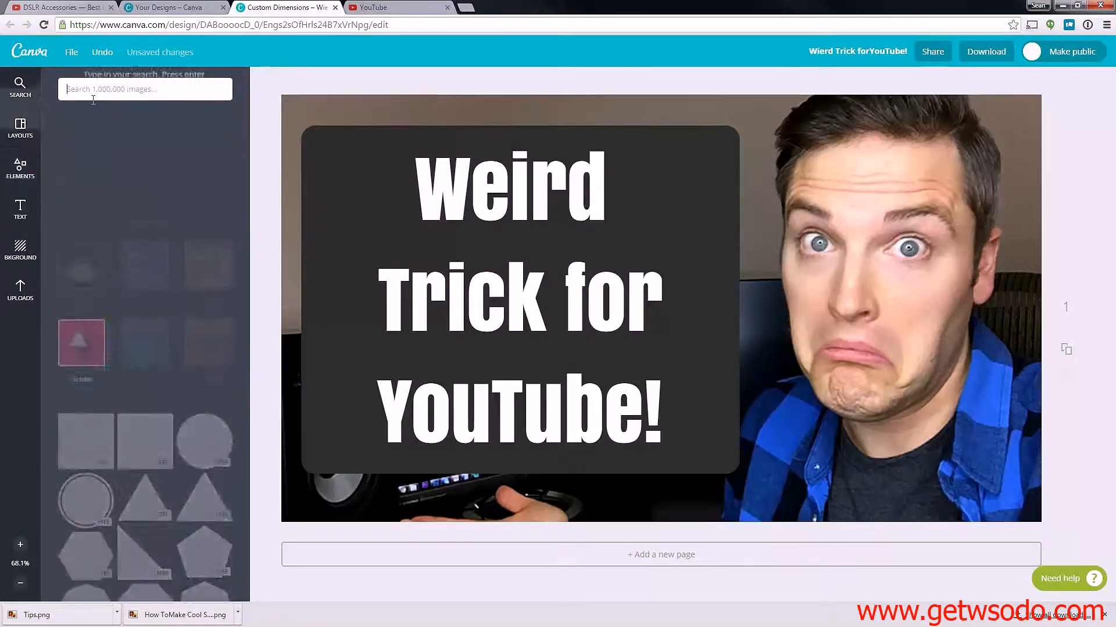
{"action": "type", "text": "youtube"}
{"action": "key", "text": "Return"}
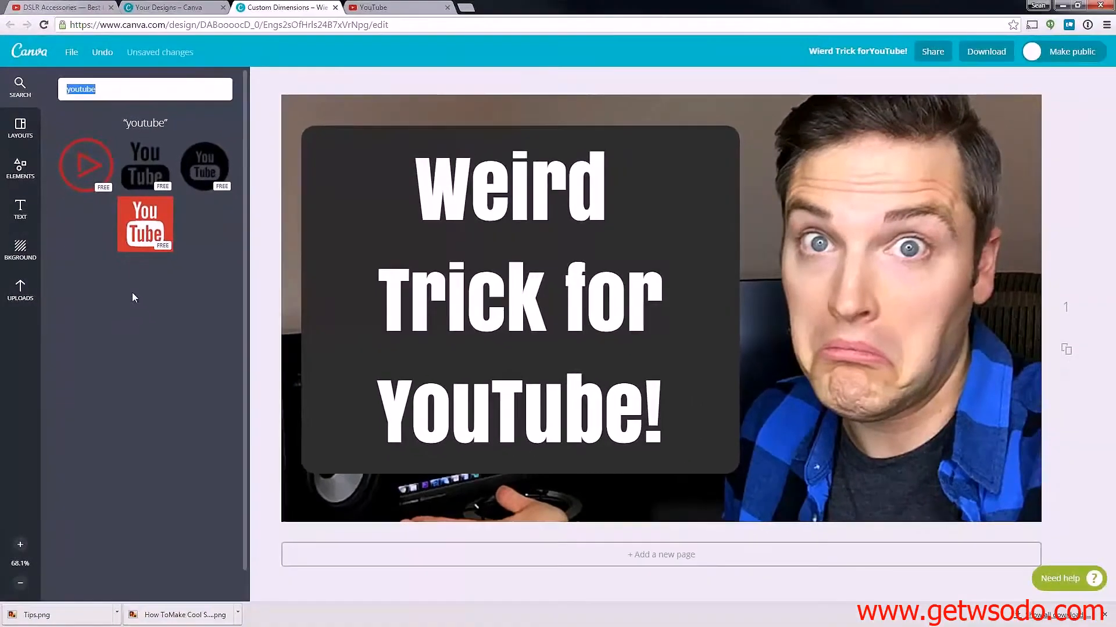
{"action": "left_click", "coordinate": [130, 241]}
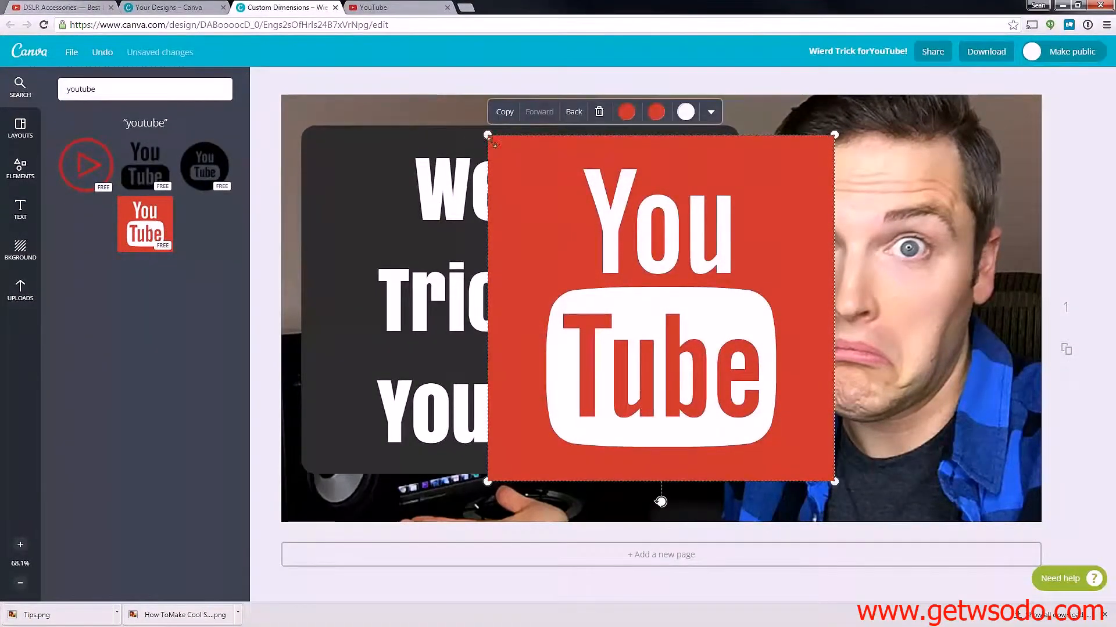
Shrink the YouTube logo to under half the thumbnail's height, place it over the headline's last line and tilt it slightly counter-clockwise
{"action": "left_click_drag", "start_coordinate": [484, 135], "coordinate": [677, 324]}
{"action": "left_click_drag", "start_coordinate": [751, 392], "coordinate": [504, 417]}
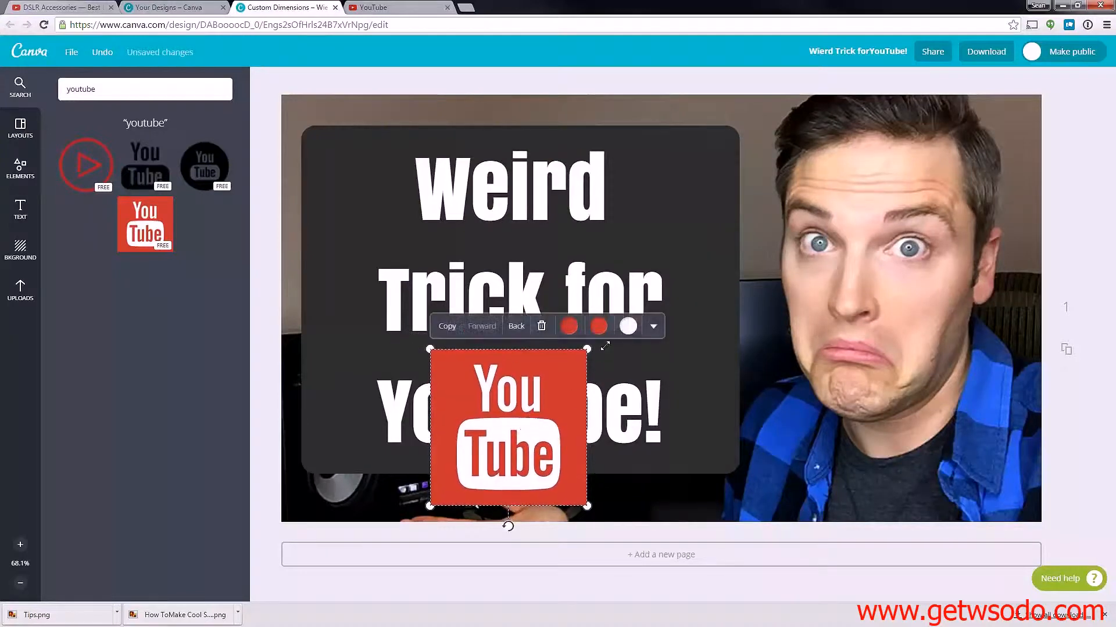
{"action": "left_click_drag", "start_coordinate": [586, 348], "coordinate": [601, 335]}
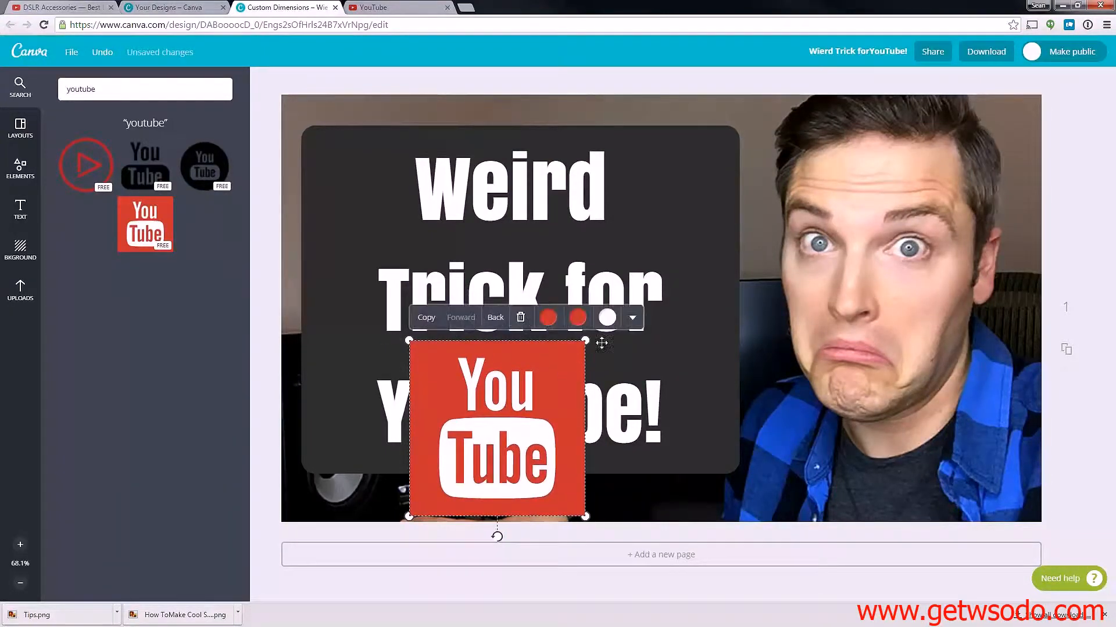
{"action": "left_click_drag", "start_coordinate": [496, 542], "coordinate": [504, 541]}
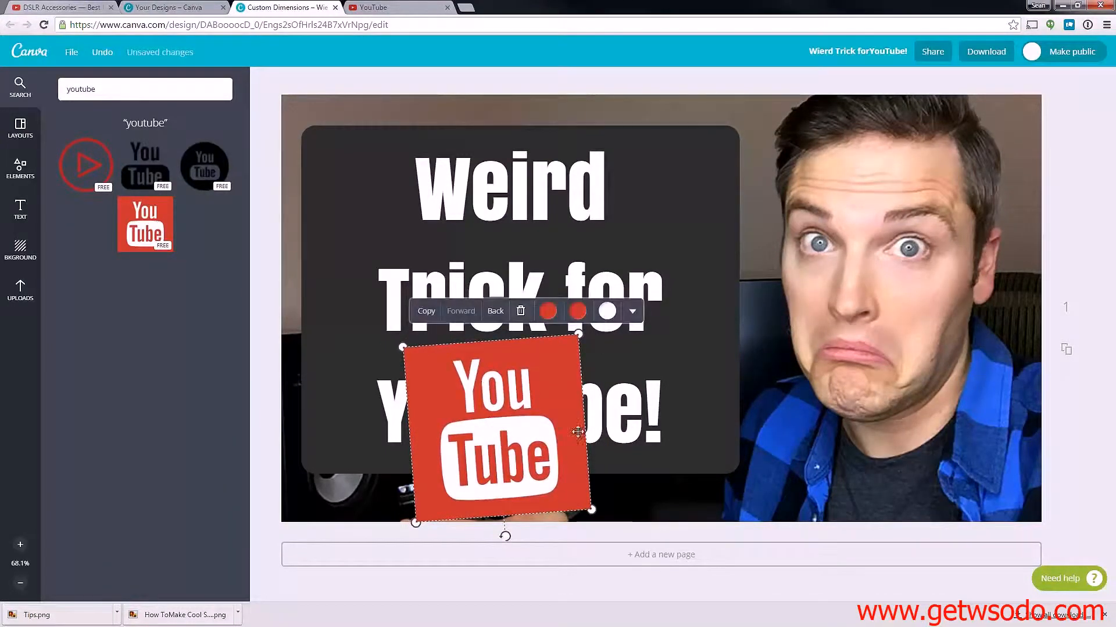
Delete the word "YouTube!" from the headline, keeping "Weird Trick for"
{"action": "left_click", "coordinate": [615, 412]}
{"action": "left_click_drag", "start_coordinate": [378, 414], "coordinate": [668, 413]}
{"action": "key", "text": "BackSpace"}
{"action": "left_click", "coordinate": [780, 314]}
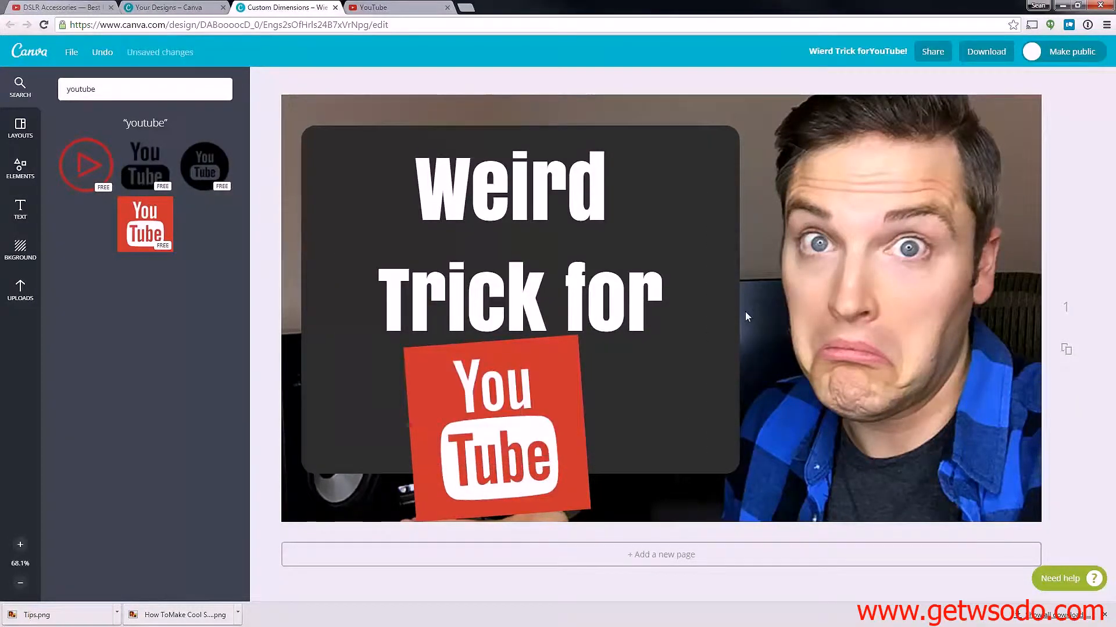
Add the uploaded photo of the two men and enlarge it to cover the whole canvas as the background
{"action": "left_click", "coordinate": [20, 289]}
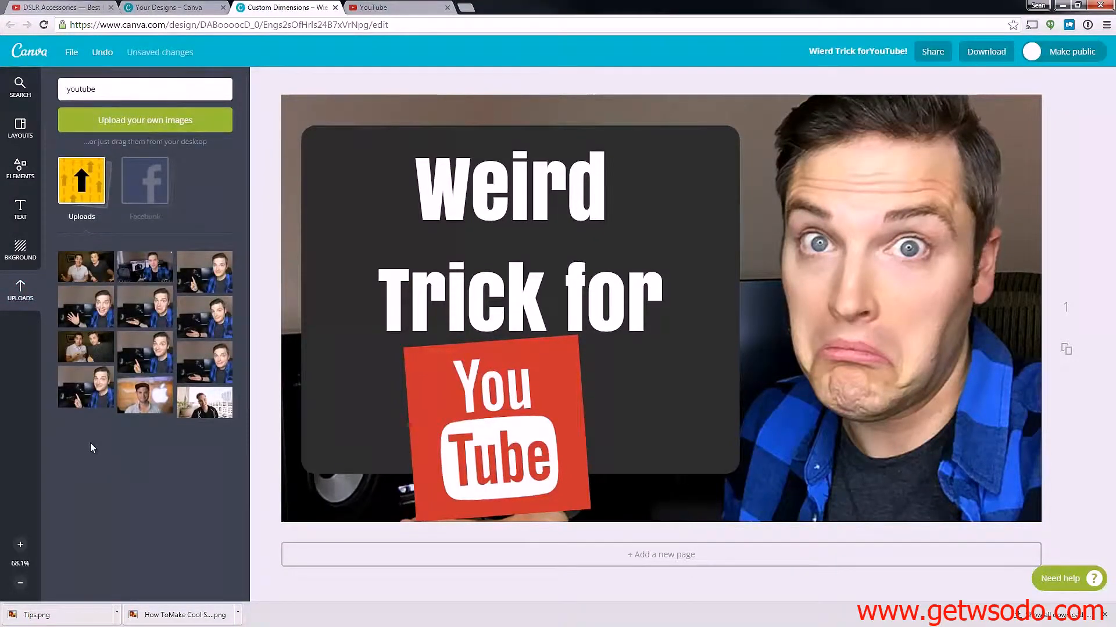
{"action": "left_click", "coordinate": [86, 266]}
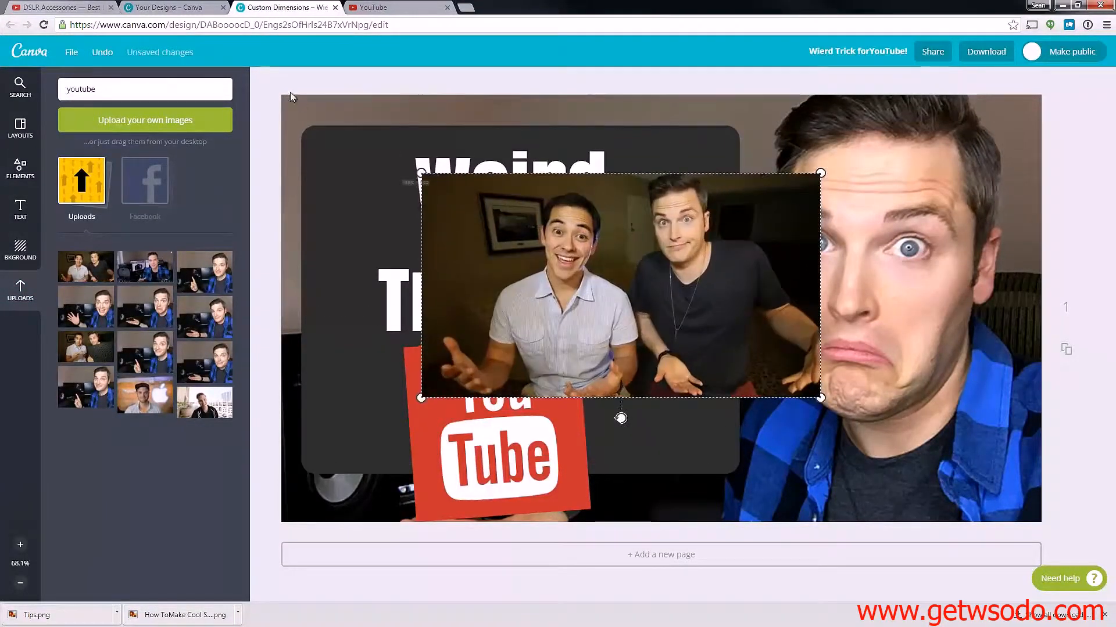
{"action": "left_click_drag", "start_coordinate": [424, 174], "coordinate": [269, 89]}
{"action": "left_click_drag", "start_coordinate": [822, 399], "coordinate": [1054, 506]}
{"action": "left_click_drag", "start_coordinate": [963, 469], "coordinate": [959, 470]}
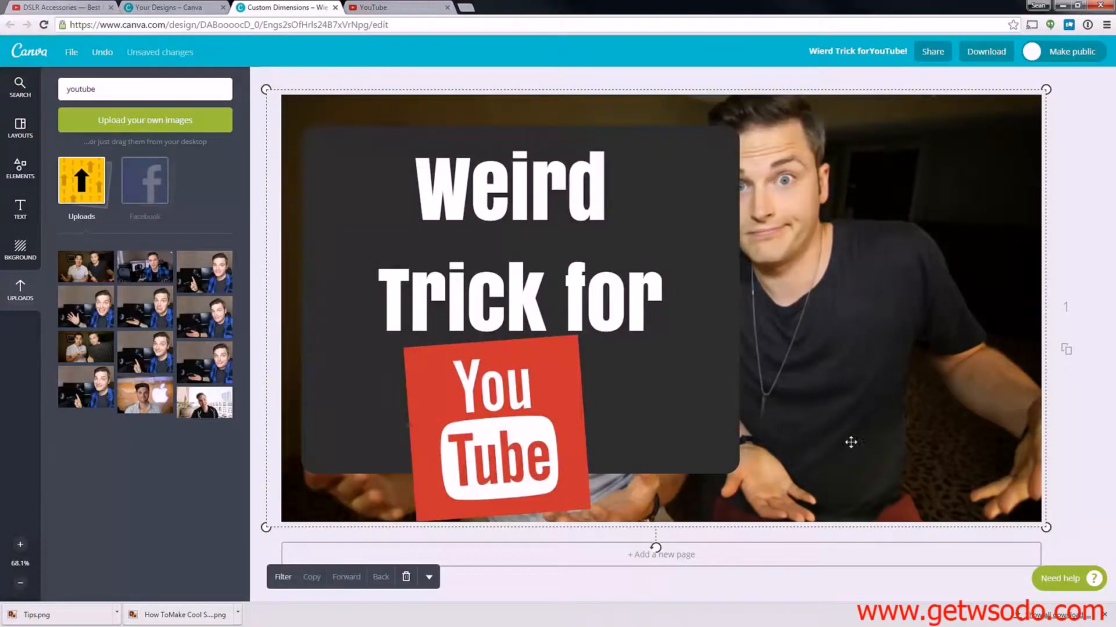
Widen the headline's text box across most of the thumbnail by extending its right edge
{"action": "left_click", "coordinate": [665, 317]}
{"action": "left_click", "coordinate": [528, 224]}
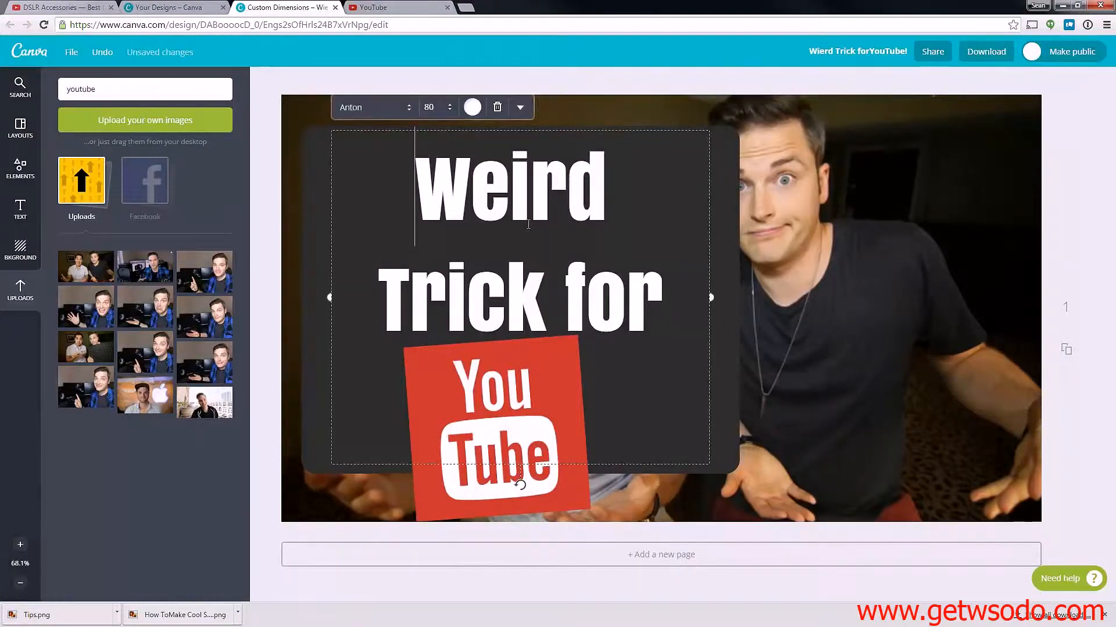
{"action": "left_click_drag", "start_coordinate": [712, 298], "coordinate": [963, 297]}
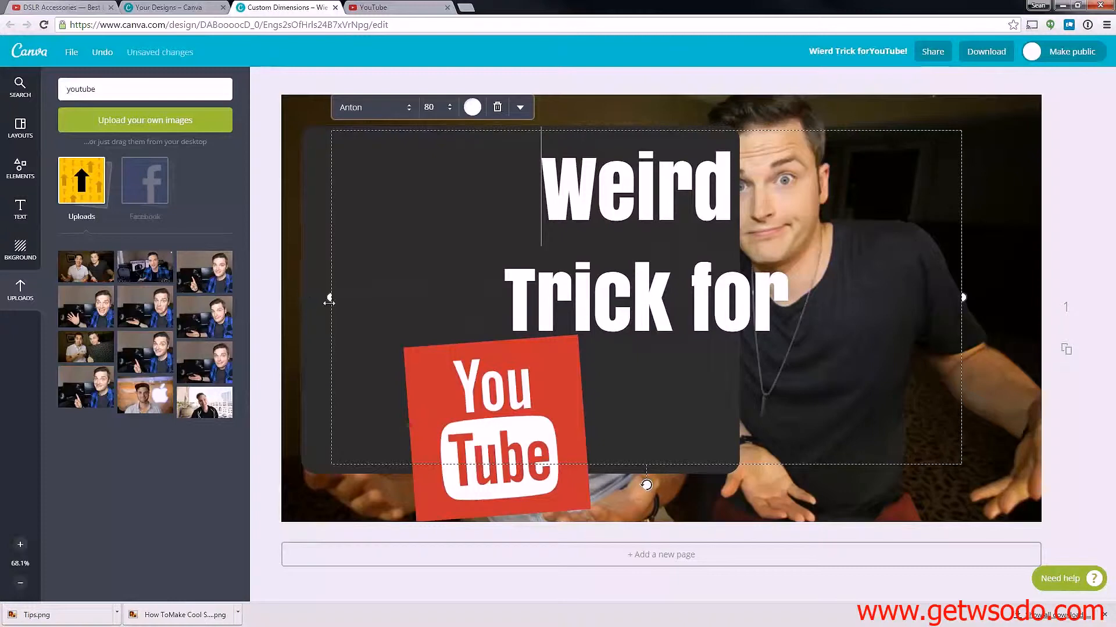
Delete the dark rounded panel behind the headline
{"action": "key", "text": "shift+End"}
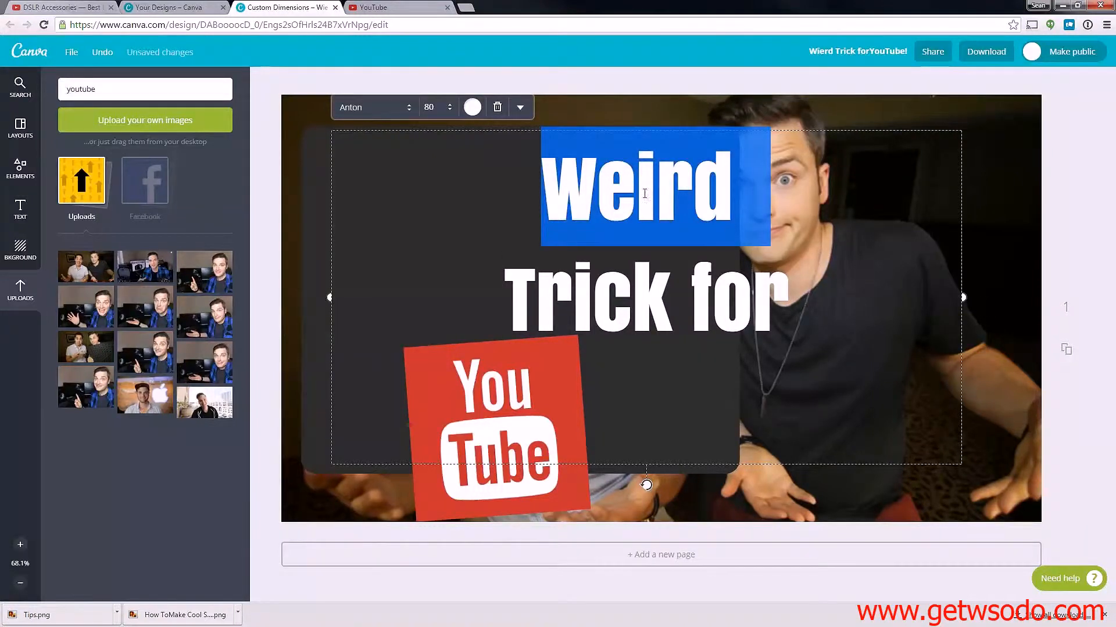
{"action": "left_click", "coordinate": [332, 161]}
{"action": "left_click", "coordinate": [307, 157]}
{"action": "key", "text": "Delete"}
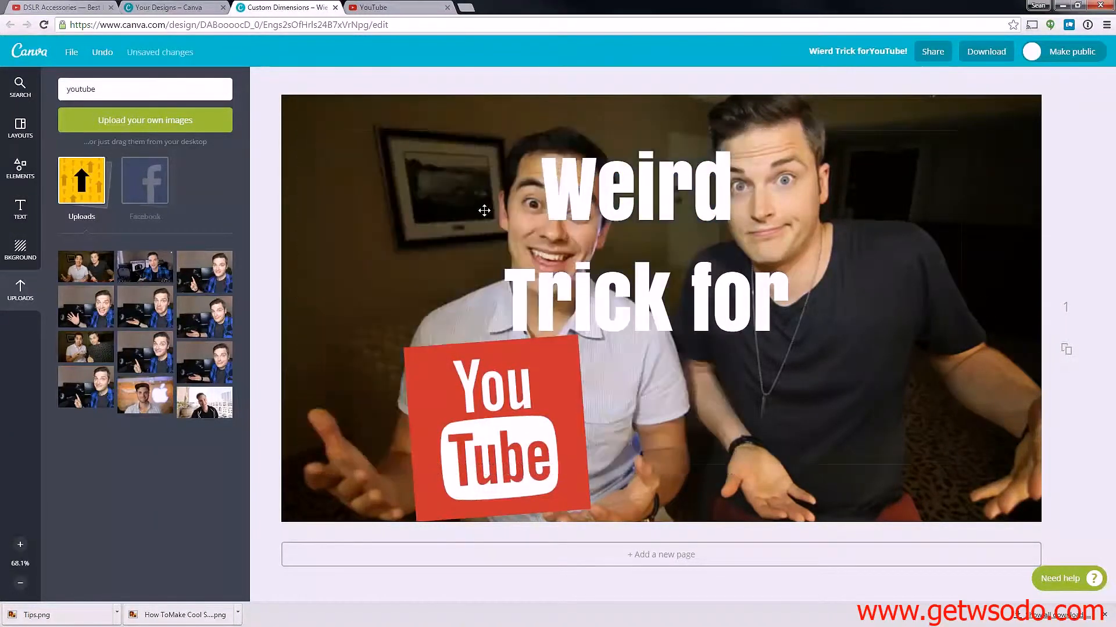
Move the YouTube logo into the upper-left corner of the thumbnail
{"action": "left_click", "coordinate": [568, 278]}
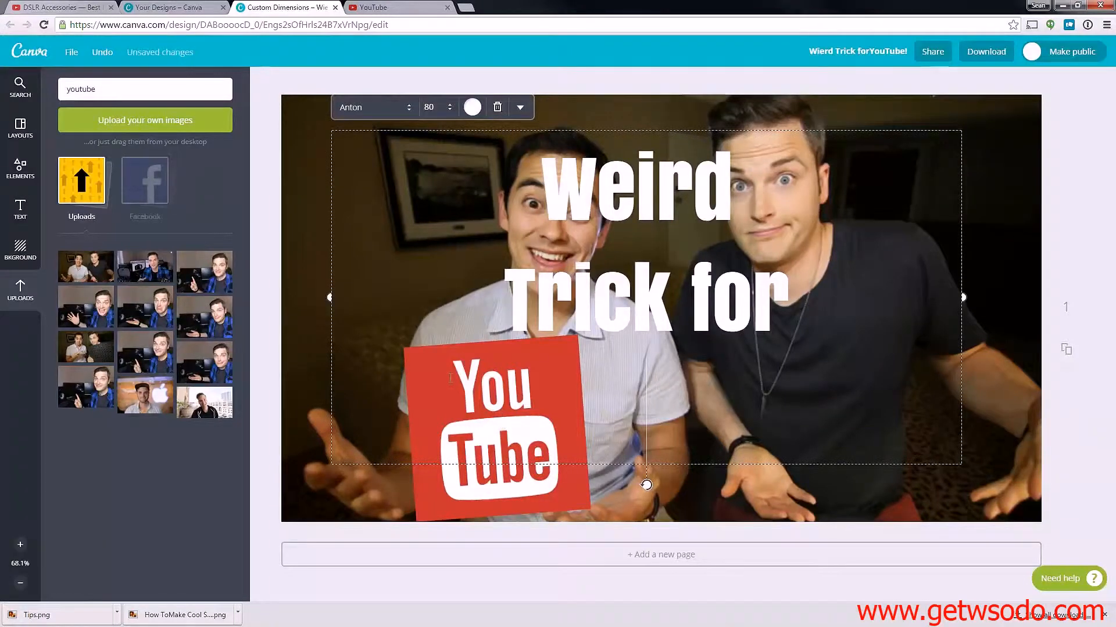
{"action": "left_click", "coordinate": [467, 508]}
{"action": "left_click_drag", "start_coordinate": [467, 508], "coordinate": [374, 291]}
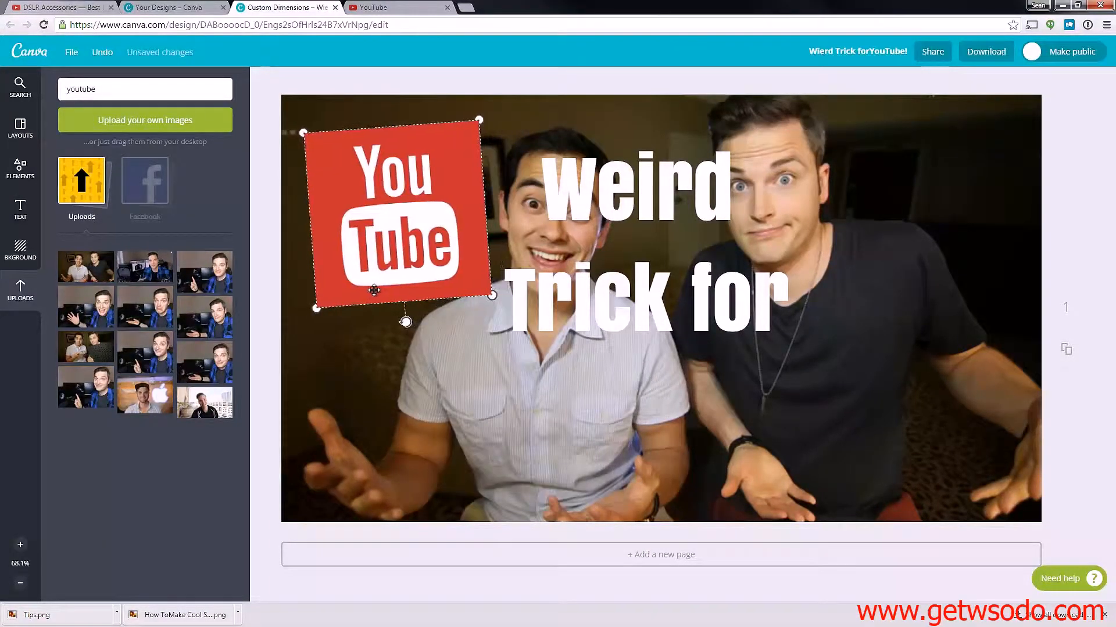
{"action": "left_click", "coordinate": [375, 291]}
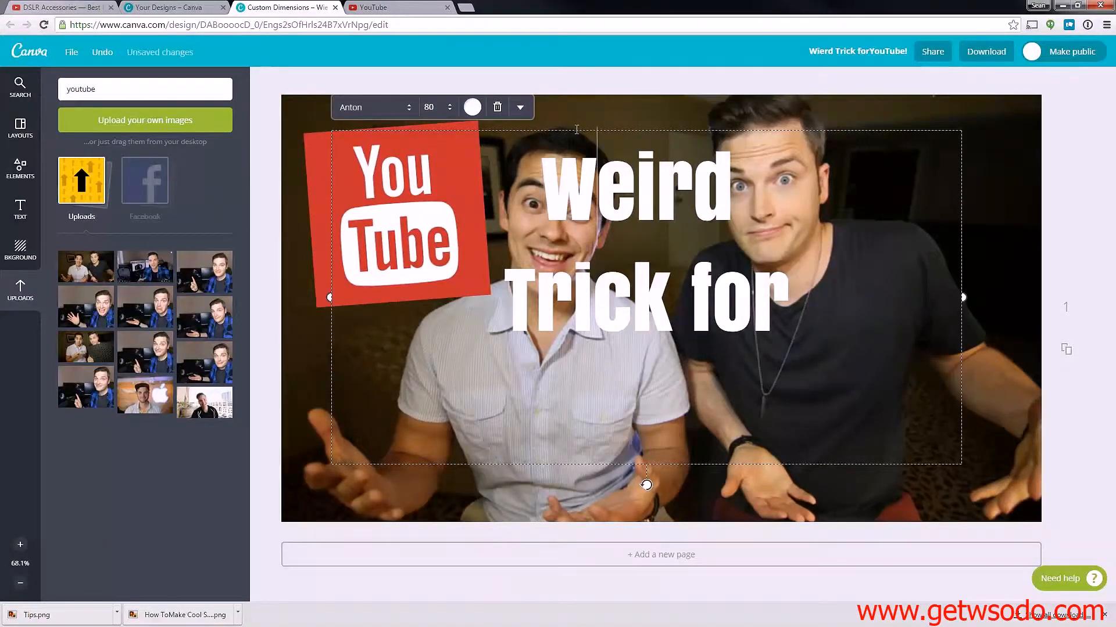
Join the headline onto a single line and replace "for" with an exclamation mark so it reads "Weird Trick!"
{"action": "left_click", "coordinate": [501, 293]}
{"action": "key", "text": "BackSpace"}
{"action": "double_click", "coordinate": [880, 187]}
{"action": "left_click_drag", "start_coordinate": [881, 187], "coordinate": [918, 190]}
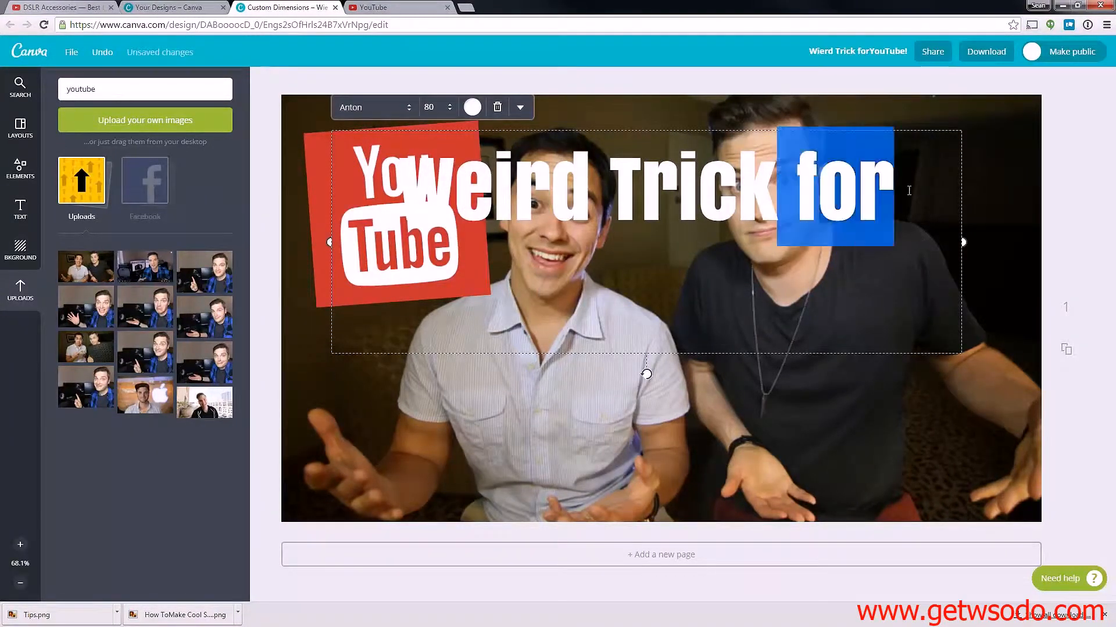
{"action": "key", "text": "BackSpace"}
{"action": "type", "text": "!"}
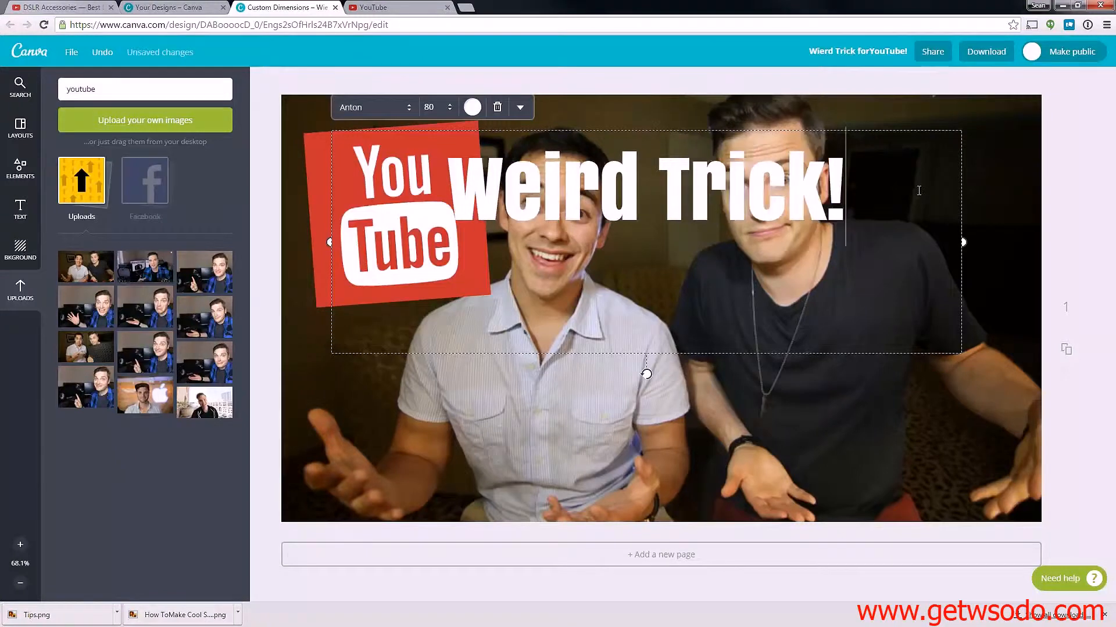
{"action": "key", "text": "Return"}
Move the headline down over the lower half of the photo and tilt it slightly counter-clockwise
{"action": "left_click", "coordinate": [960, 87]}
{"action": "left_click", "coordinate": [828, 134]}
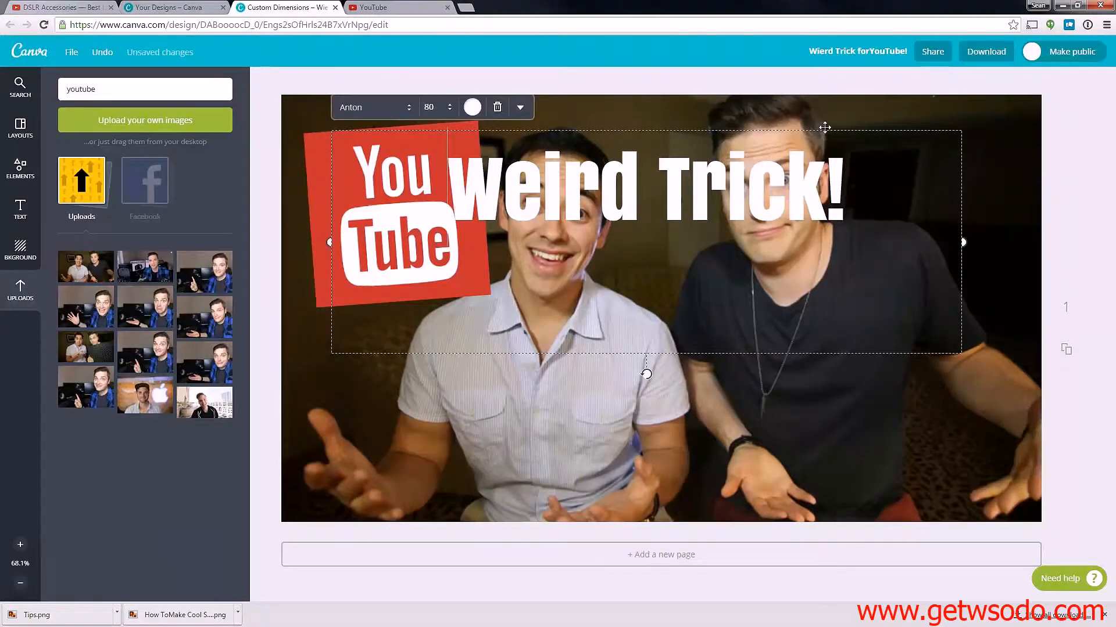
{"action": "left_click_drag", "start_coordinate": [825, 128], "coordinate": [829, 323]}
{"action": "left_click_drag", "start_coordinate": [657, 571], "coordinate": [672, 569]}
Set the whole "Weird Trick!" headline to font size 120
{"action": "key", "text": "ctrl+a"}
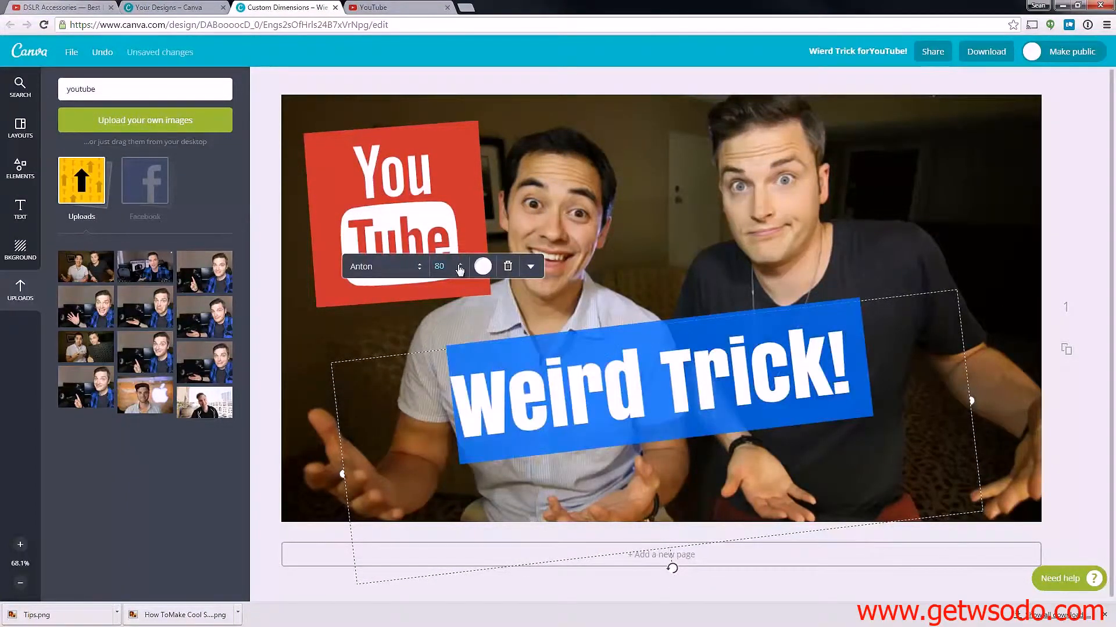
{"action": "left_click", "coordinate": [459, 269]}
{"action": "left_click", "coordinate": [463, 554]}
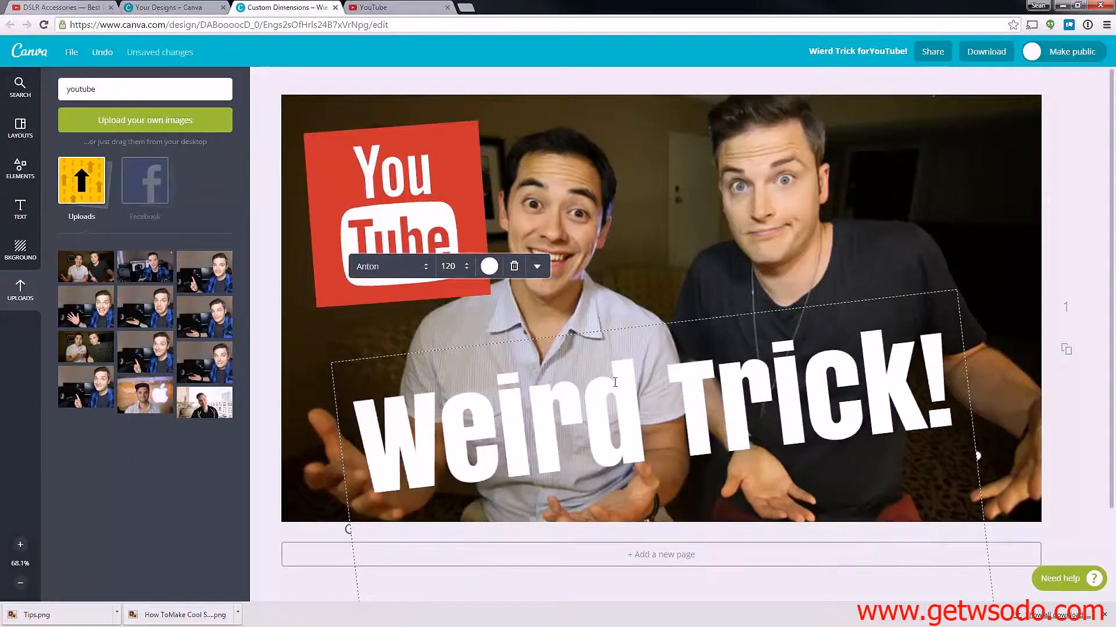
{"action": "left_click", "coordinate": [386, 335]}
Add a white square shape, then flatten, tilt and stretch it into a banner covering the "Weird Trick!" headline
{"action": "left_click", "coordinate": [21, 249]}
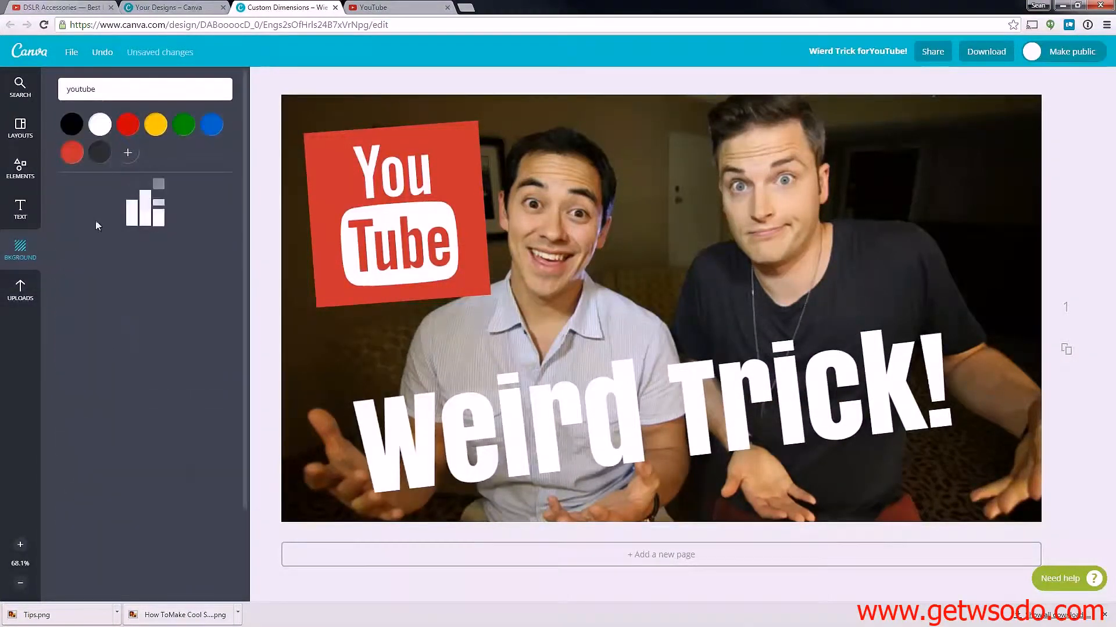
{"action": "left_click", "coordinate": [20, 168]}
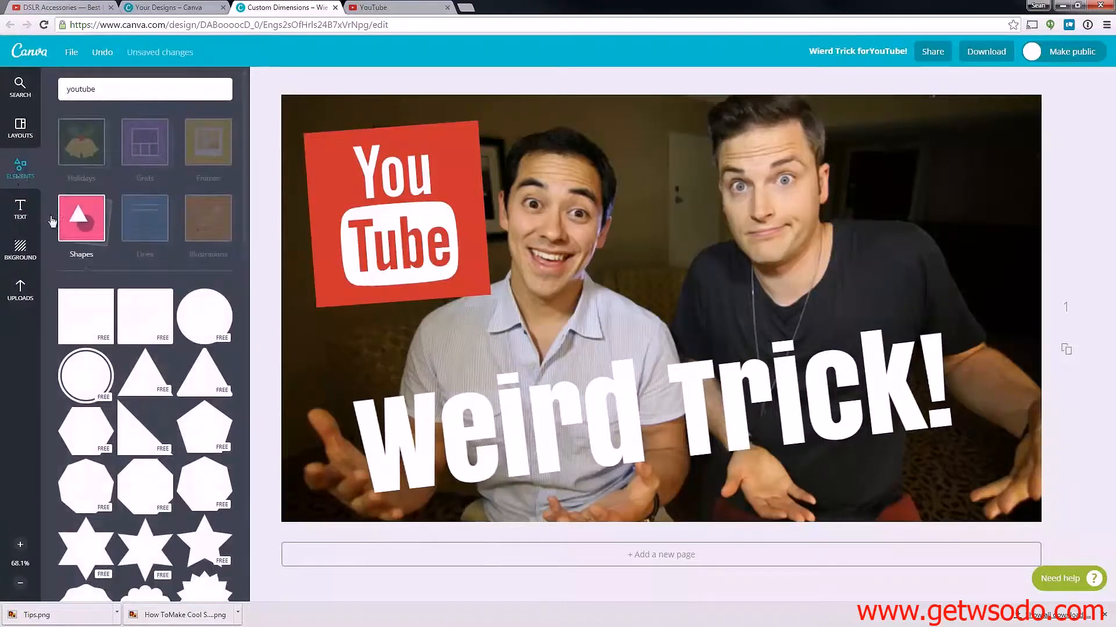
{"action": "left_click", "coordinate": [90, 320]}
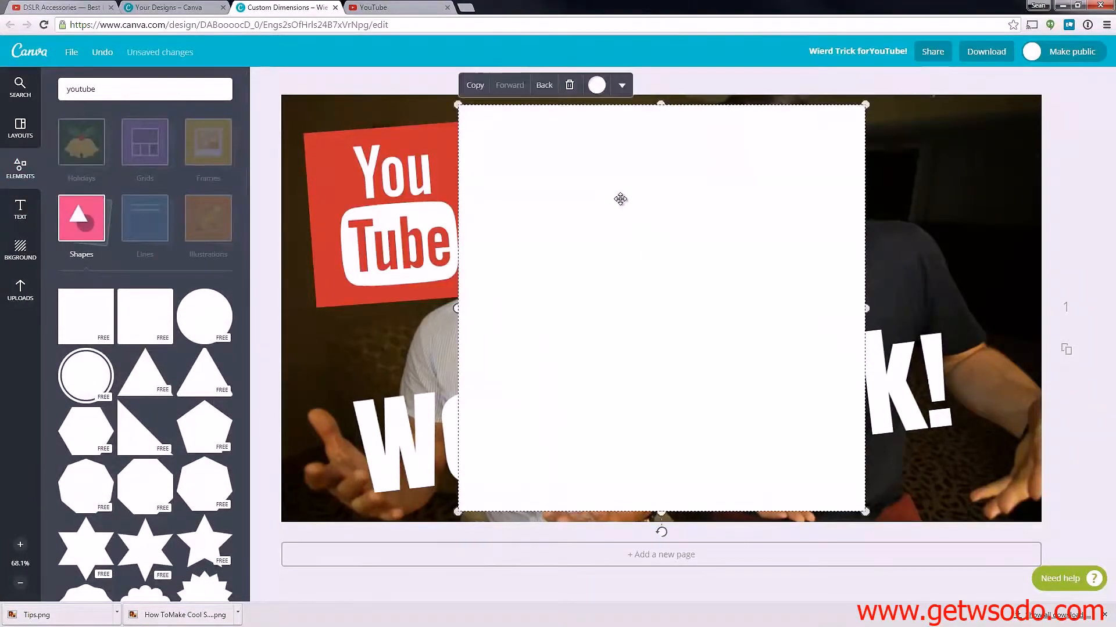
{"action": "left_click_drag", "start_coordinate": [676, 120], "coordinate": [674, 384]}
{"action": "left_click_drag", "start_coordinate": [866, 395], "coordinate": [983, 389]}
{"action": "left_click_drag", "start_coordinate": [872, 414], "coordinate": [856, 385]}
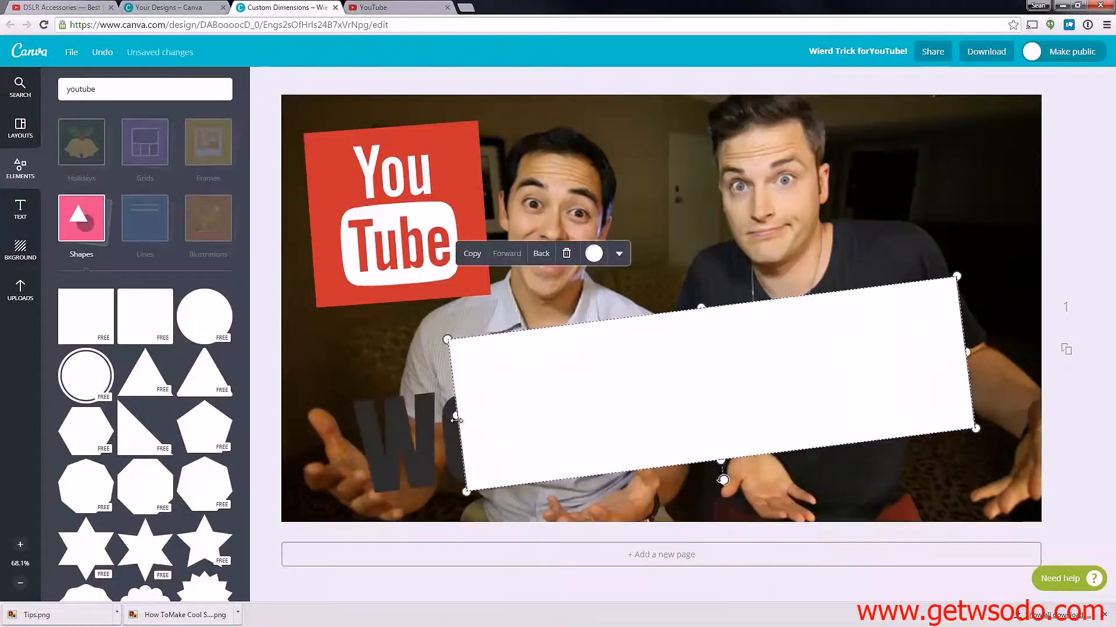
{"action": "left_click_drag", "start_coordinate": [457, 417], "coordinate": [331, 431]}
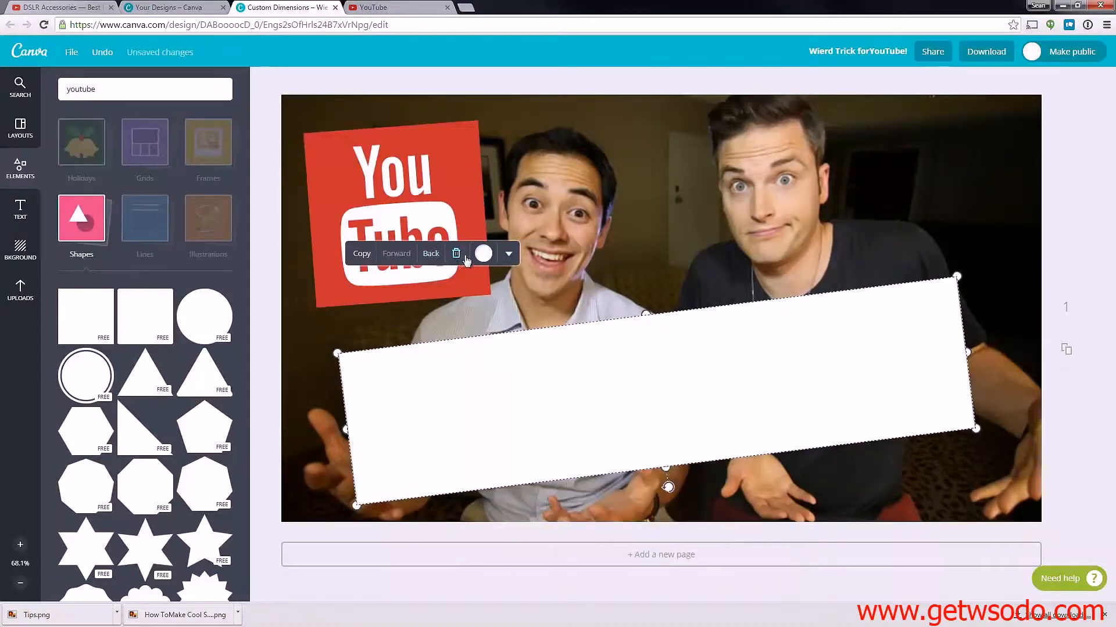
Send the white banner behind the headline and lower its upper edge to fit closely around the text
{"action": "left_click", "coordinate": [430, 256]}
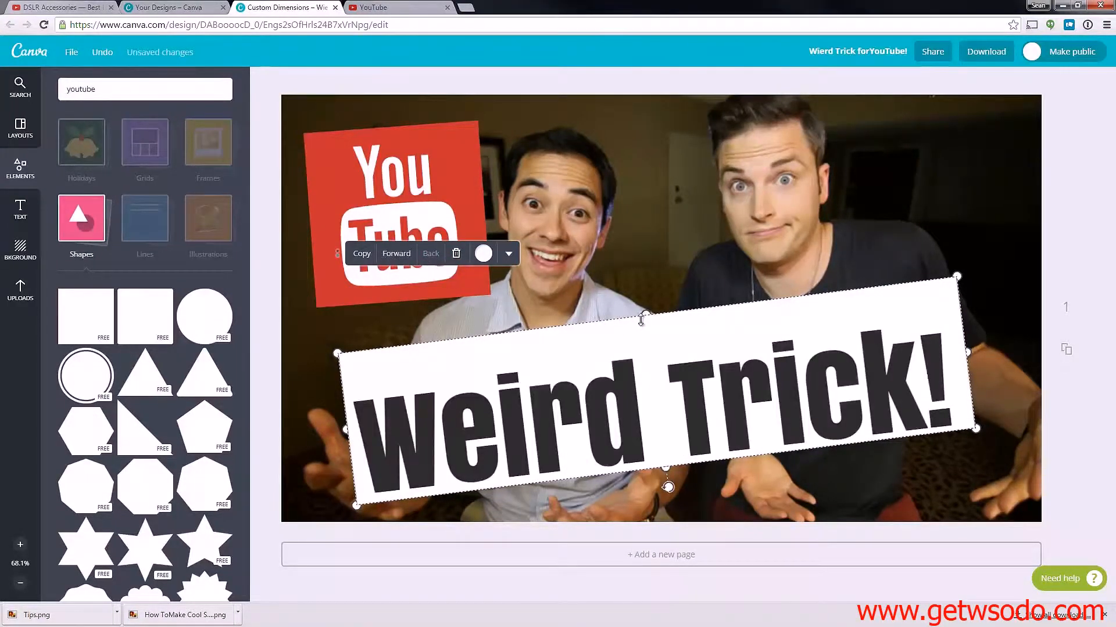
{"action": "left_click_drag", "start_coordinate": [646, 326], "coordinate": [649, 341]}
Move the YouTube logo down near the banner, enlarge it and tilt it further to match the banner's angle
{"action": "left_click_drag", "start_coordinate": [445, 238], "coordinate": [447, 289]}
{"action": "mouse_move", "coordinate": [480, 170]}
{"action": "left_mouse_down"}
{"action": "mouse_move", "coordinate": [510, 138]}
{"action": "mouse_move", "coordinate": [433, 186]}
{"action": "mouse_move", "coordinate": [477, 156]}
{"action": "left_mouse_up"}
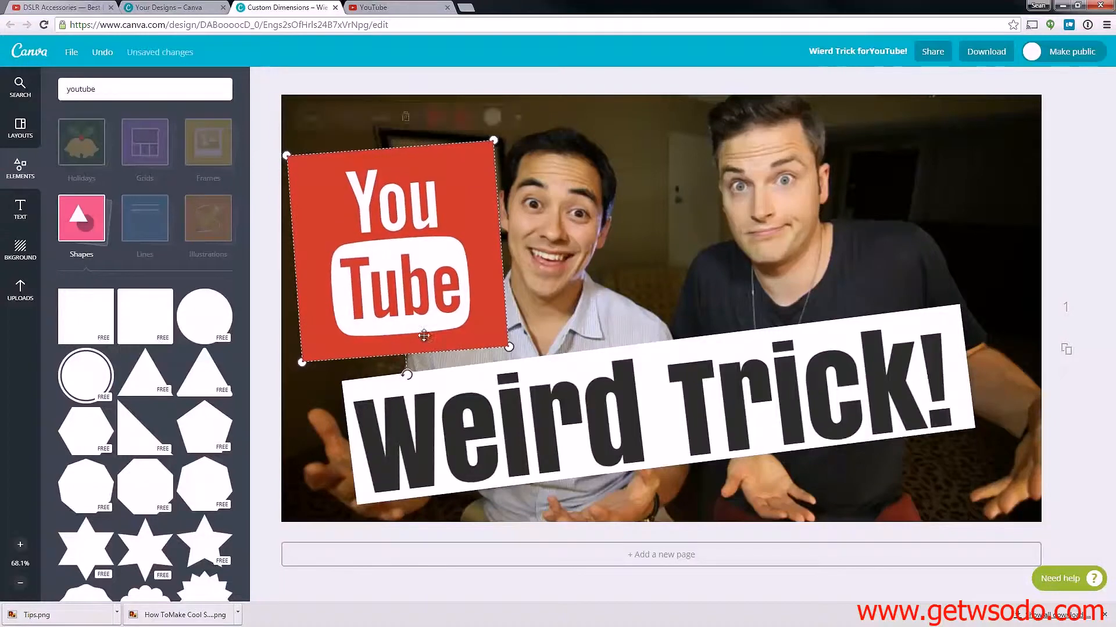
{"action": "left_click_drag", "start_coordinate": [409, 379], "coordinate": [416, 380]}
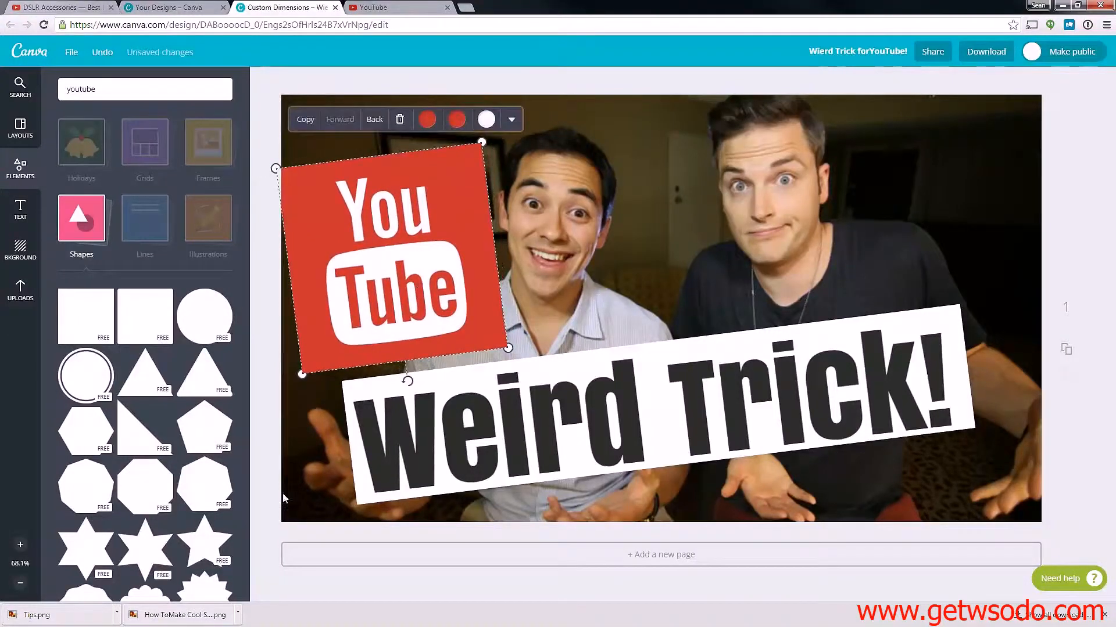
Adjust the background photo's advanced filter options, setting saturation to +14 and blur to -18
{"action": "left_click", "coordinate": [757, 211]}
{"action": "left_click", "coordinate": [763, 138]}
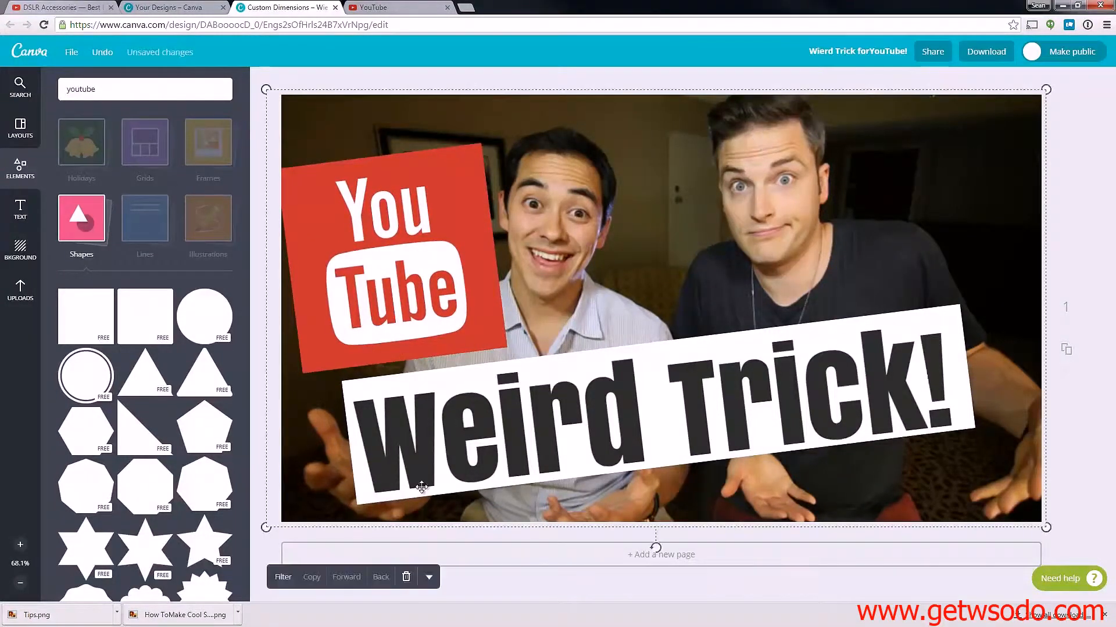
{"action": "left_click", "coordinate": [282, 578]}
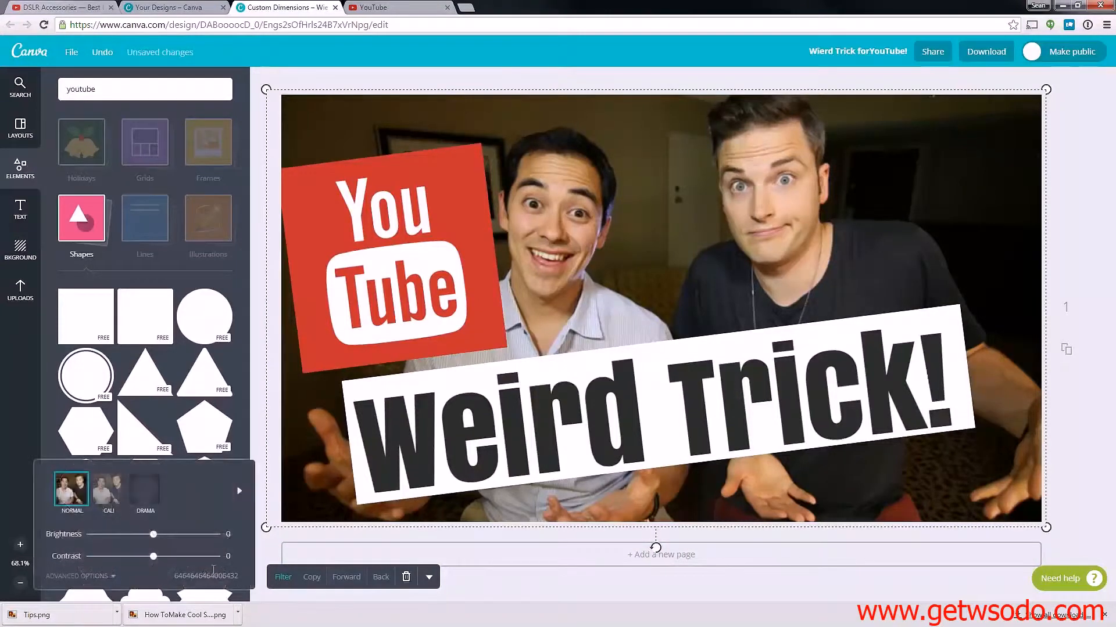
{"action": "left_click_drag", "start_coordinate": [155, 471], "coordinate": [162, 469]}
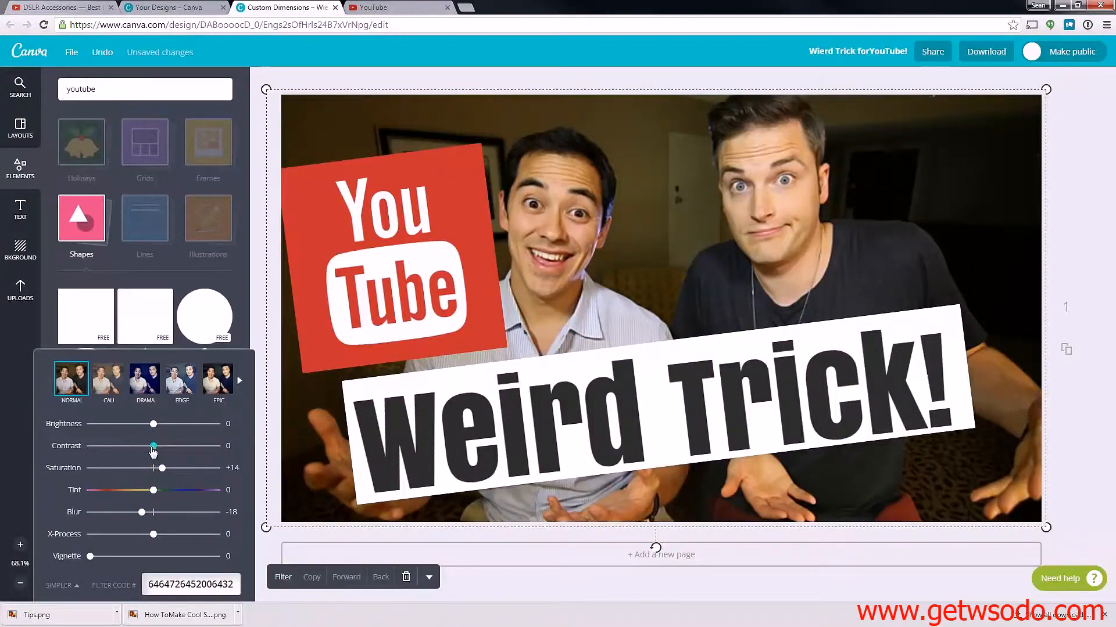
Enlarge the background photo beyond the canvas edges and rotate it slightly clockwise behind the logo and banner
{"action": "left_click_drag", "start_coordinate": [1046, 89], "coordinate": [1107, 89]}
{"action": "left_click_drag", "start_coordinate": [695, 572], "coordinate": [680, 580]}
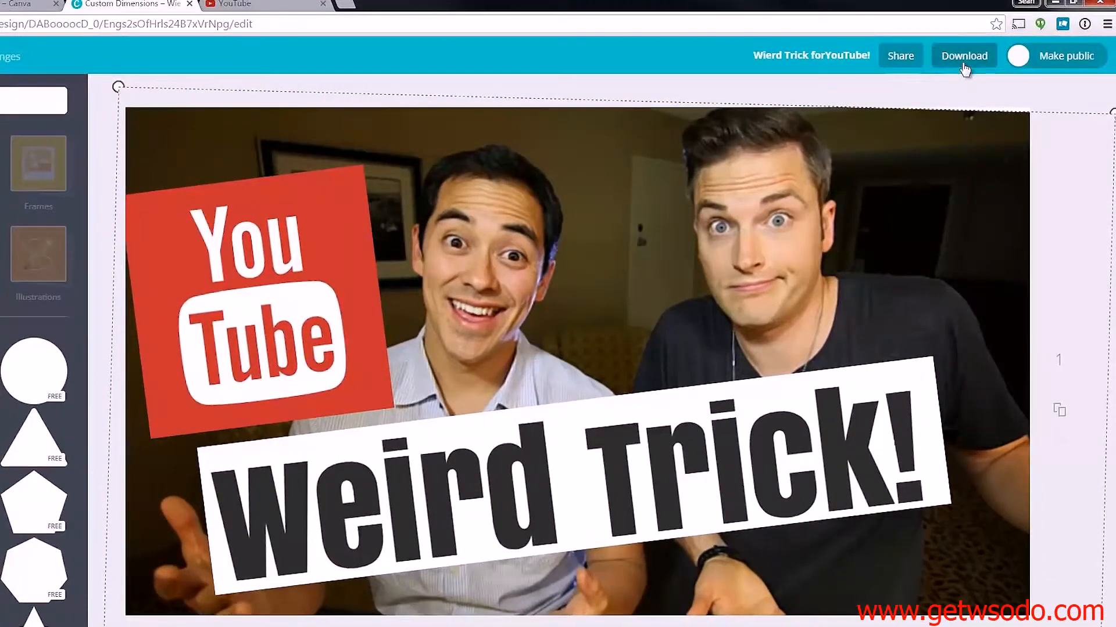
Download the thumbnail design as a PNG image, saving it as Wierd Trick forYouTube.png in the Custom Thumbnails folder
{"action": "left_click", "coordinate": [985, 57]}
{"action": "left_click", "coordinate": [962, 170]}
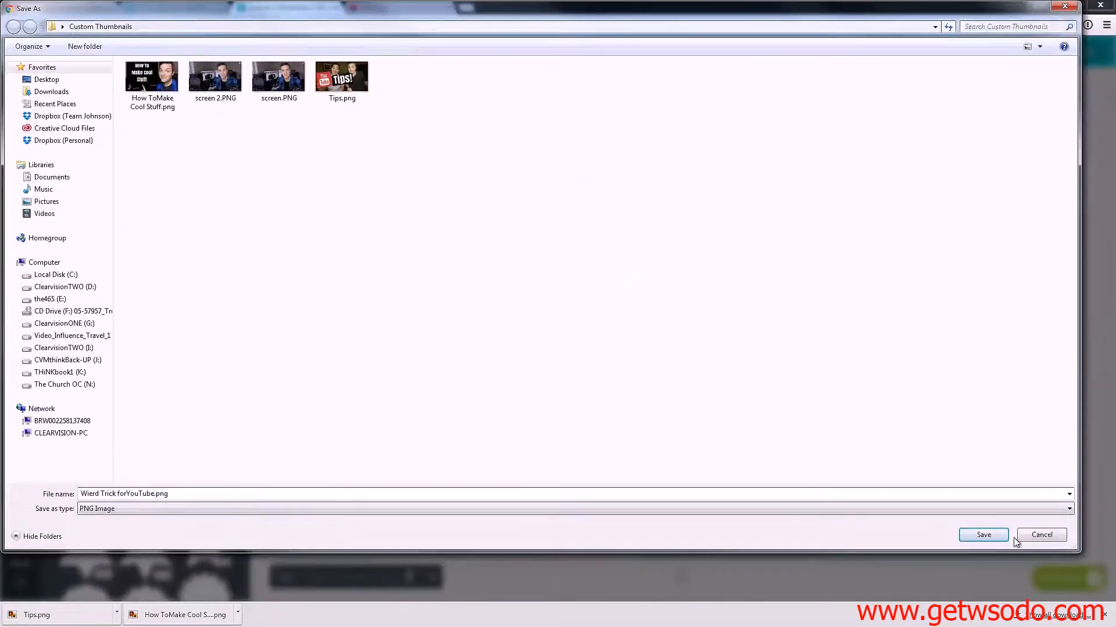
{"action": "key", "text": "Return"}
Switch to the YouTube edit page of the time-lapse video and look at the Creator Studio option for the account
{"action": "left_click", "coordinate": [395, 7]}
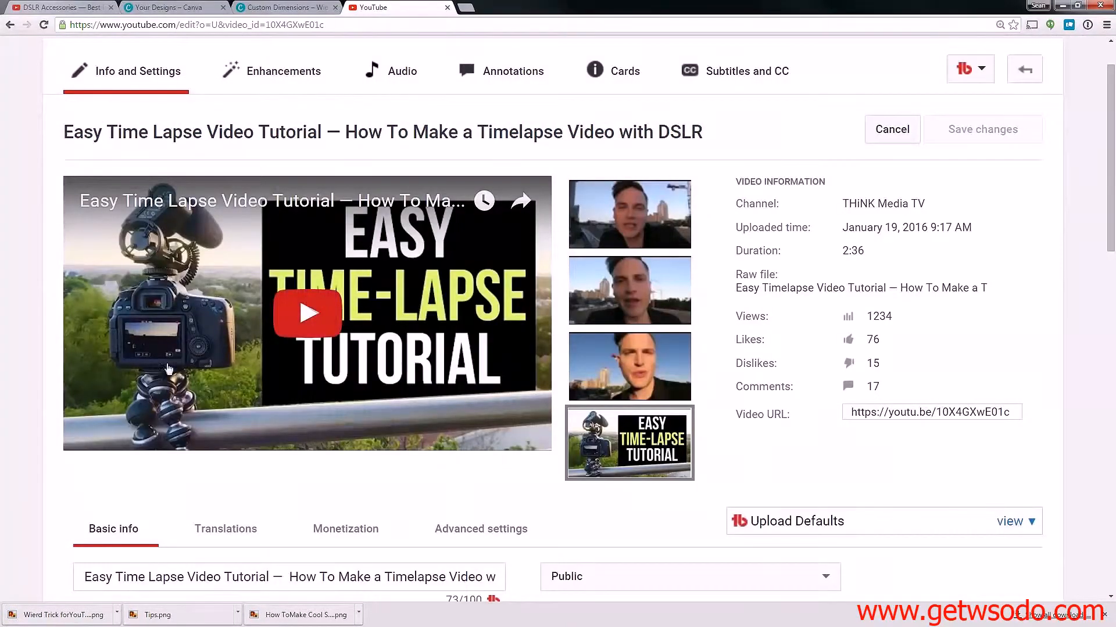
{"action": "scroll", "coordinate": [1046, 73], "scroll_direction": "up", "scroll_amount": 1}
{"action": "left_click", "coordinate": [1061, 65]}
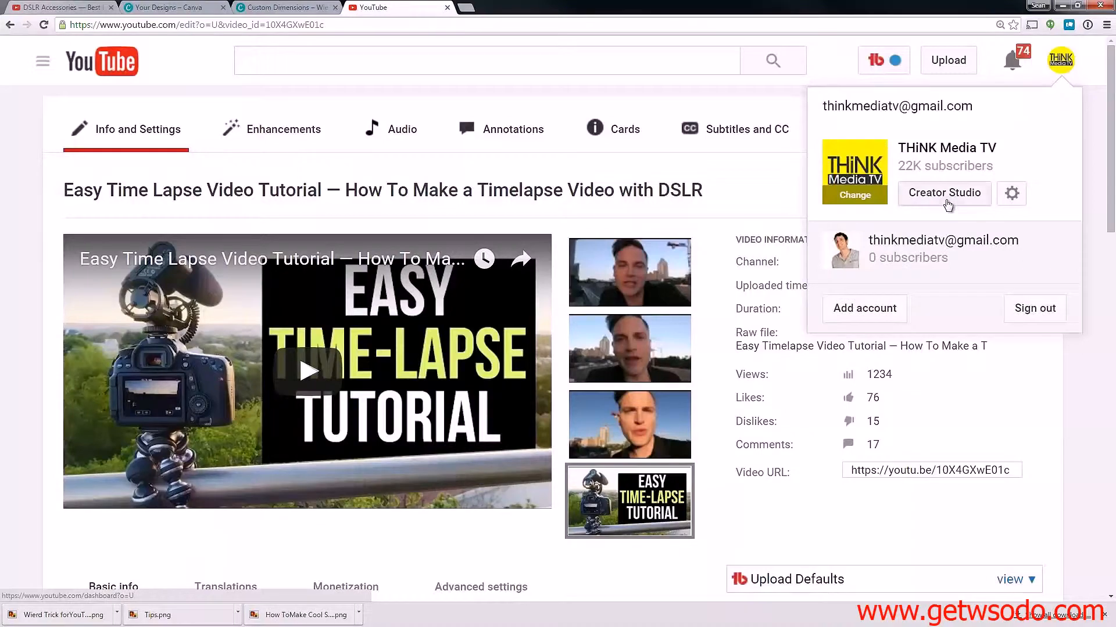
{"action": "left_click", "coordinate": [21, 190]}
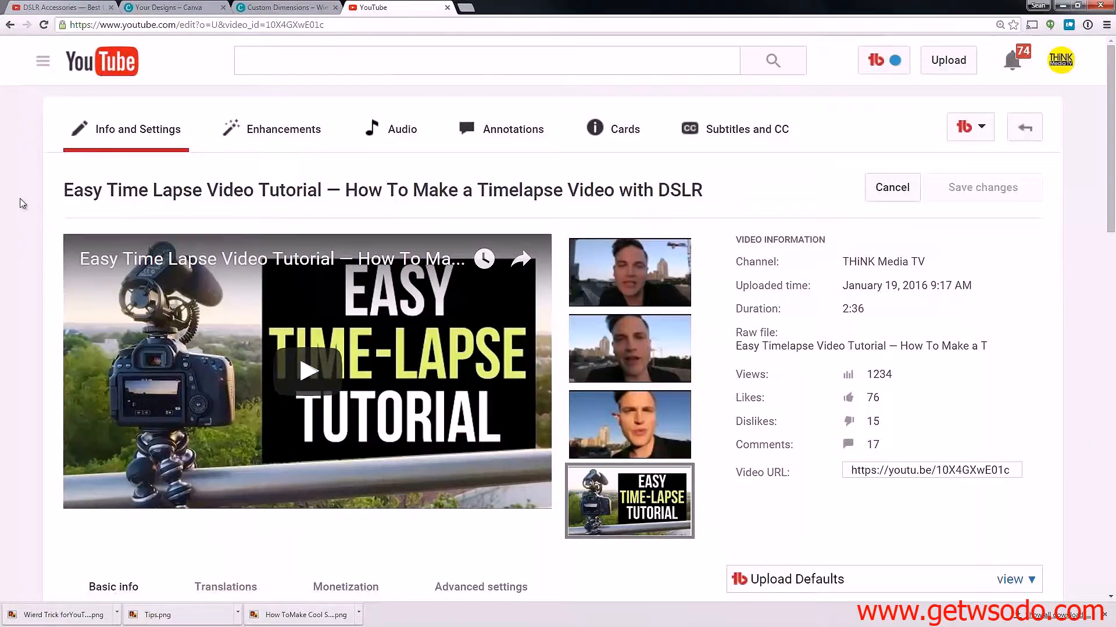
Browse the Custom Thumbnails folder for a replacement video thumbnail, change how its files are displayed, and leave the current thumbnail in place
{"action": "scroll", "coordinate": [256, 440], "scroll_direction": "down", "scroll_amount": 2}
{"action": "scroll", "coordinate": [466, 447], "scroll_direction": "up", "scroll_amount": 1}
{"action": "mouse_move", "coordinate": [639, 233]}
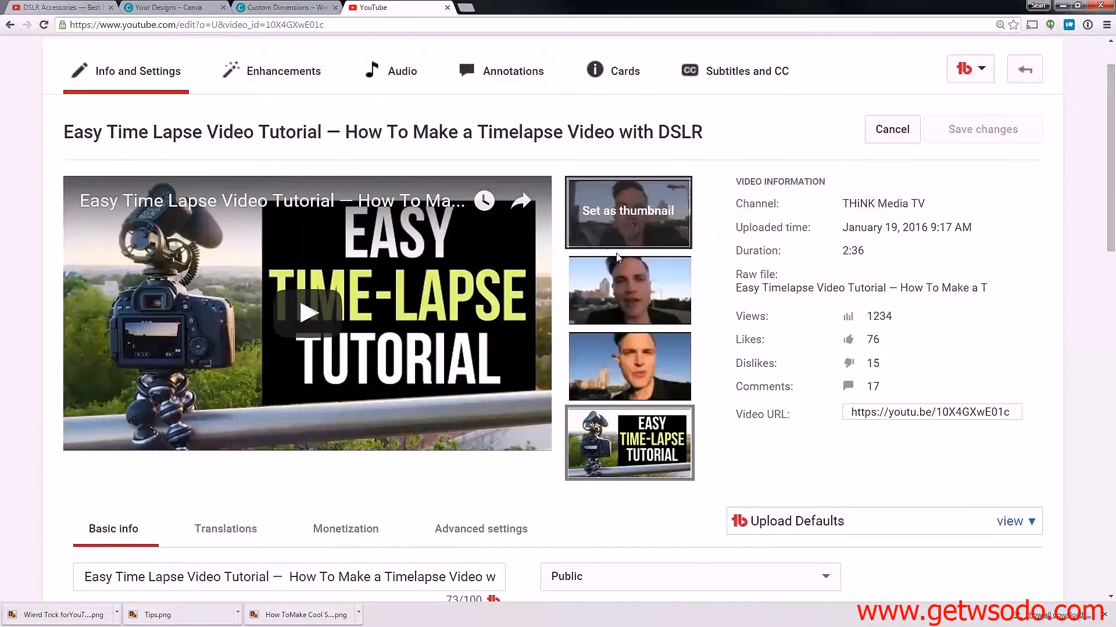
{"action": "mouse_move", "coordinate": [606, 462]}
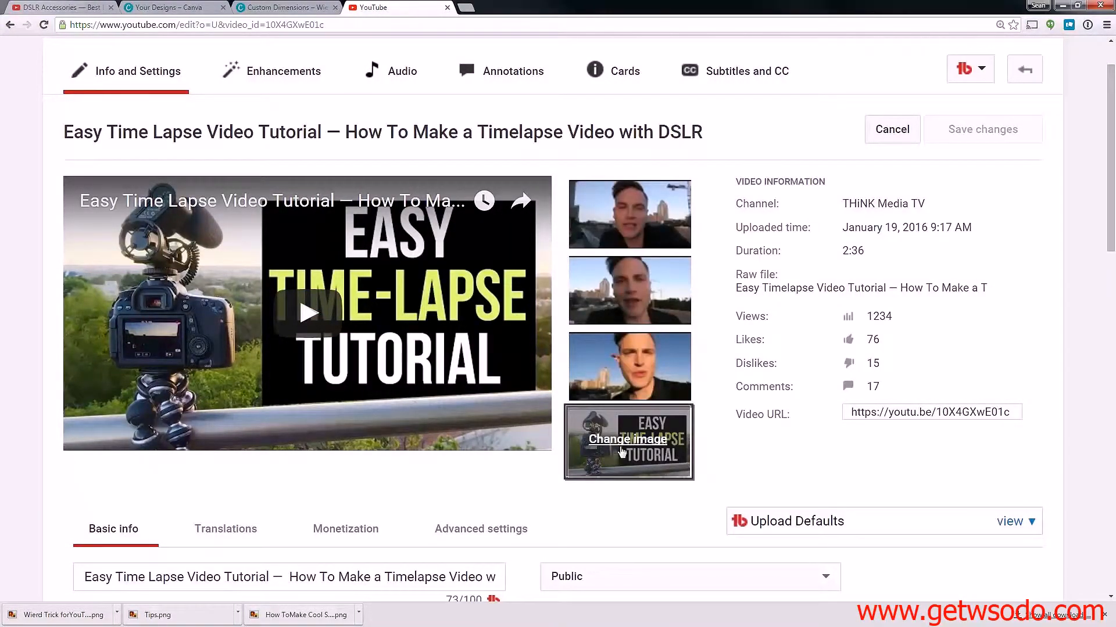
{"action": "left_click", "coordinate": [607, 442]}
{"action": "right_click", "coordinate": [708, 248]}
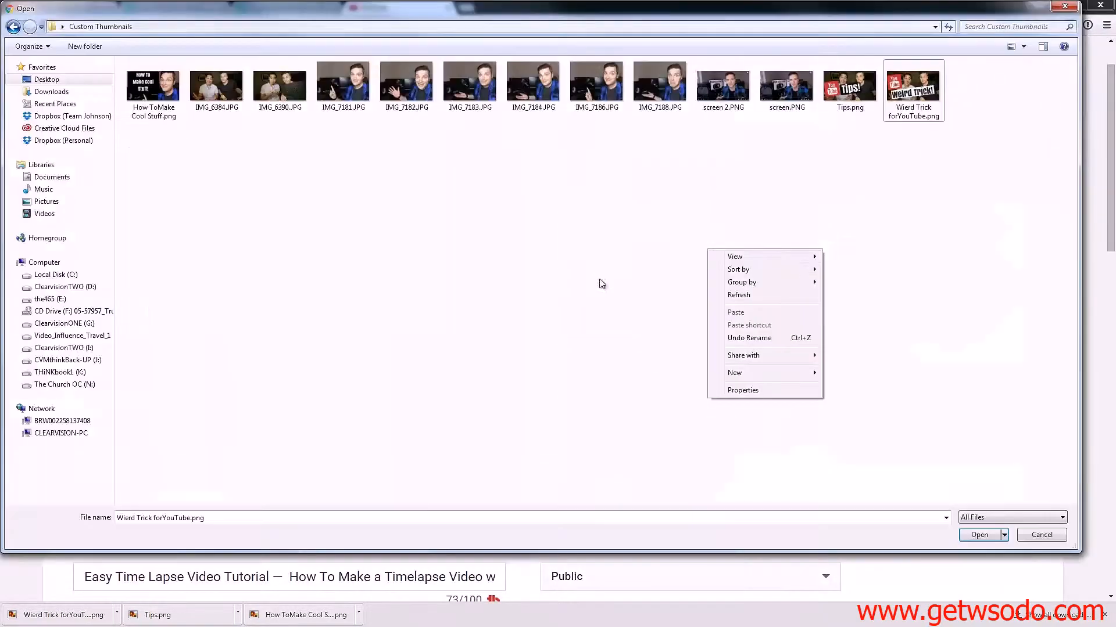
{"action": "mouse_move", "coordinate": [755, 261]}
{"action": "left_click", "coordinate": [854, 255]}
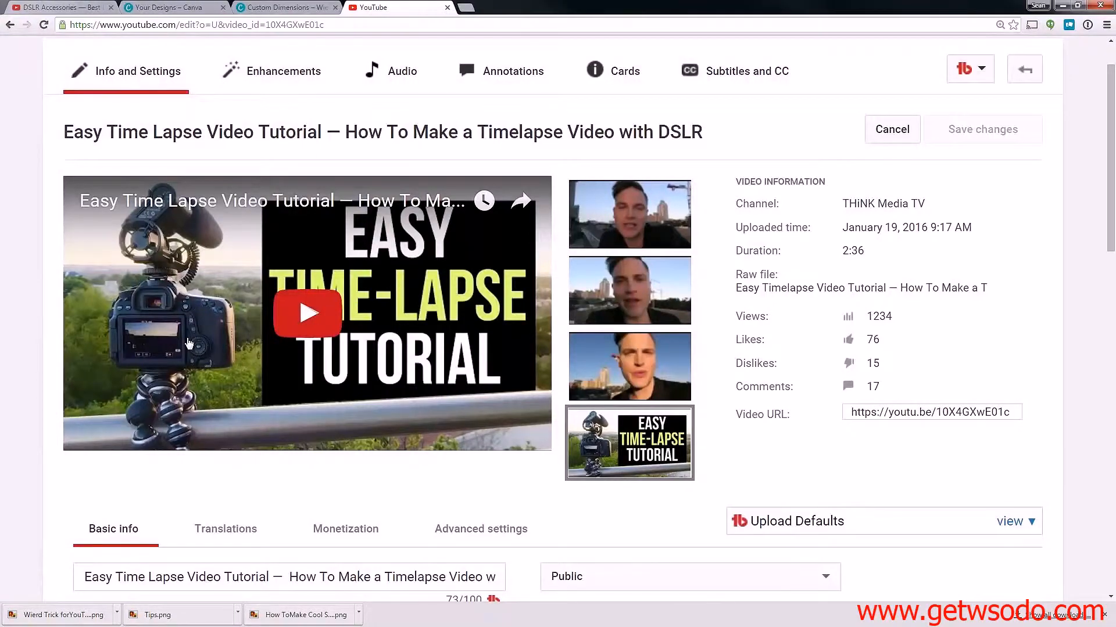
Open the YouTube account settings and view the additional features to examine the channel's account status and feature availability
{"action": "mouse_move", "coordinate": [691, 453]}
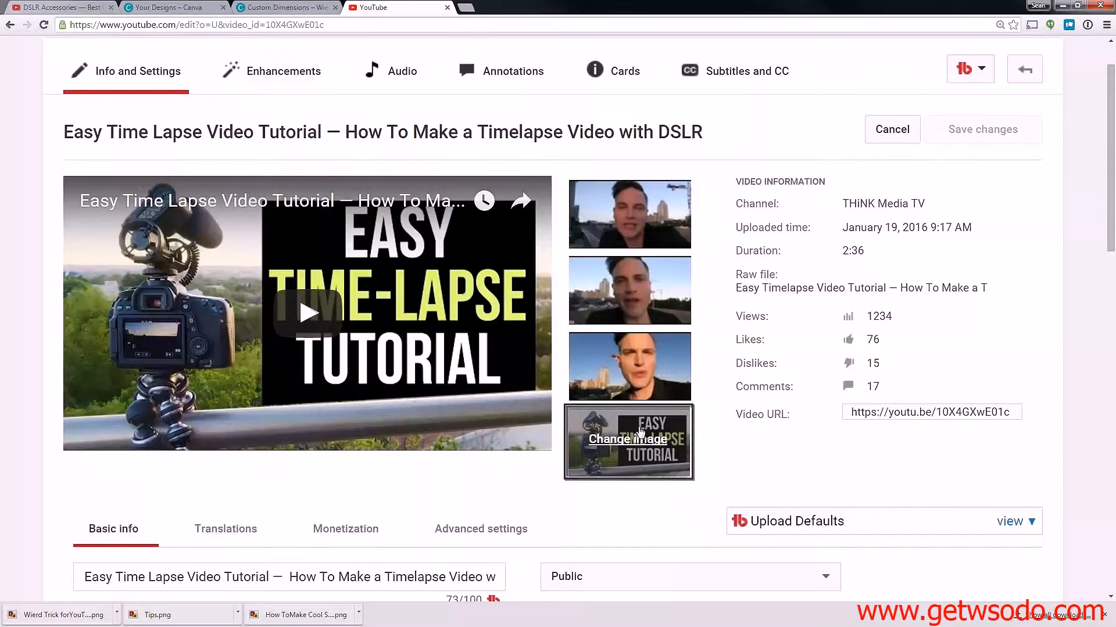
{"action": "scroll", "coordinate": [640, 433], "scroll_direction": "up", "scroll_amount": 1}
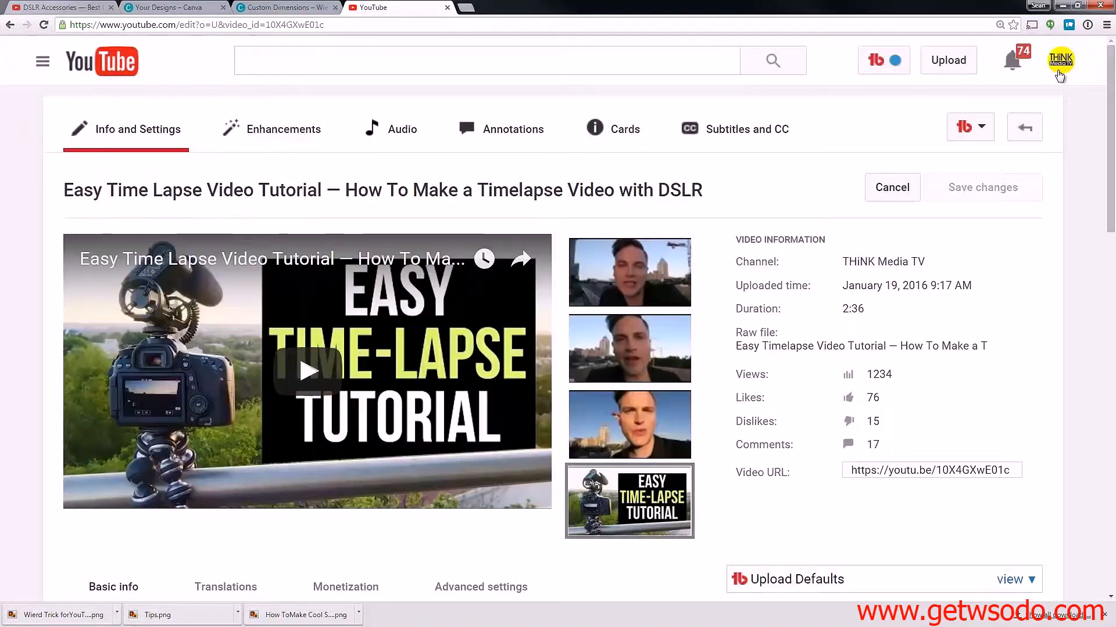
{"action": "left_click", "coordinate": [1060, 60]}
{"action": "left_click", "coordinate": [1011, 193]}
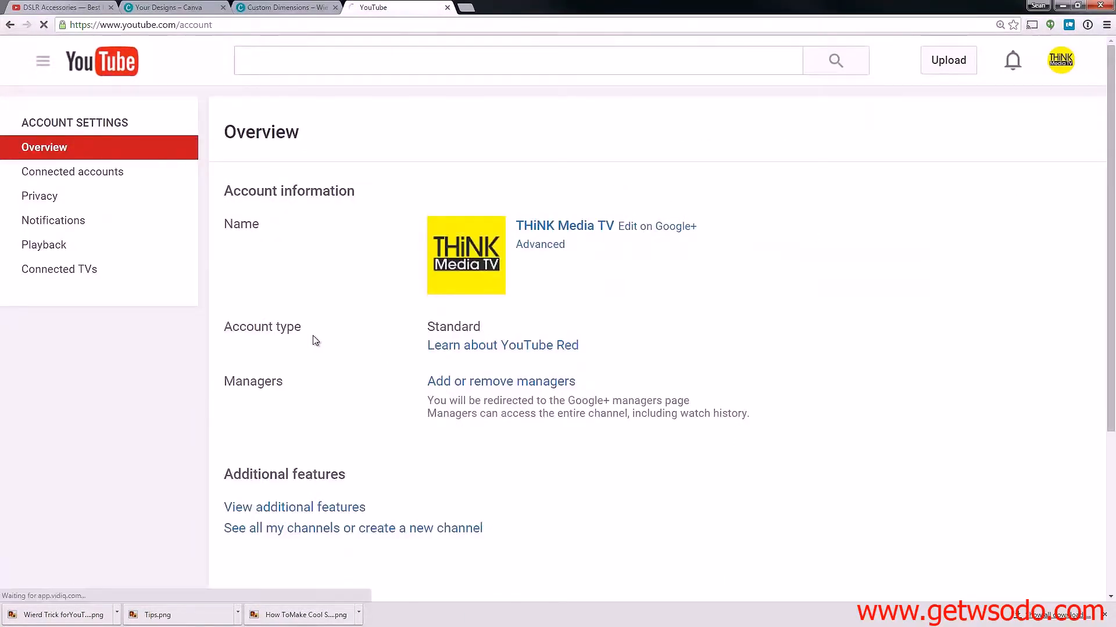
{"action": "left_click", "coordinate": [299, 511]}
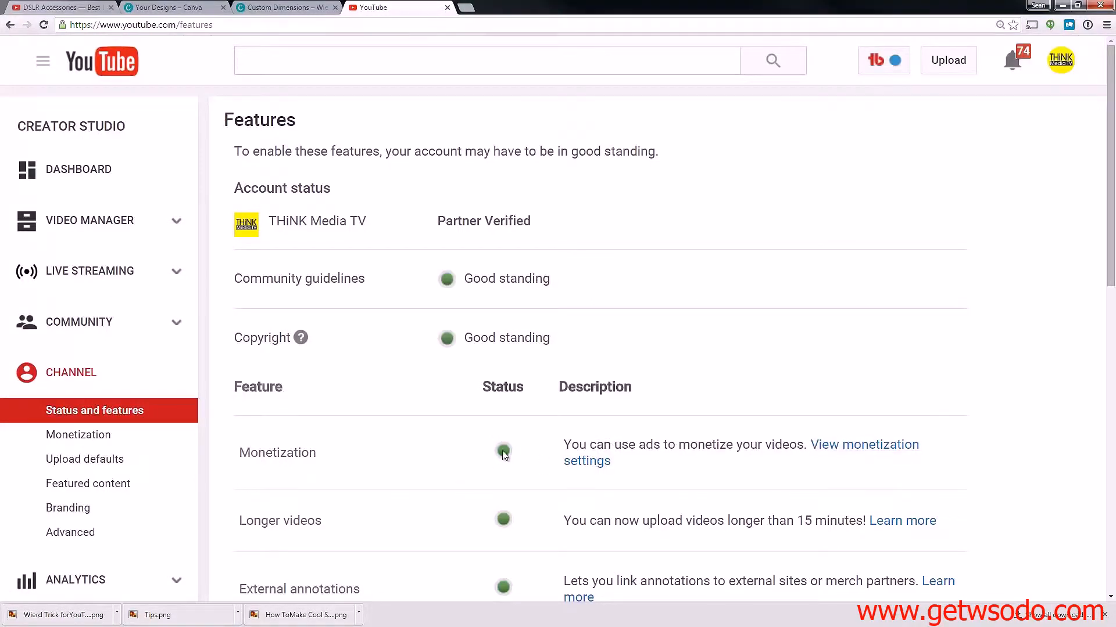
{"action": "left_click", "coordinate": [1053, 67]}
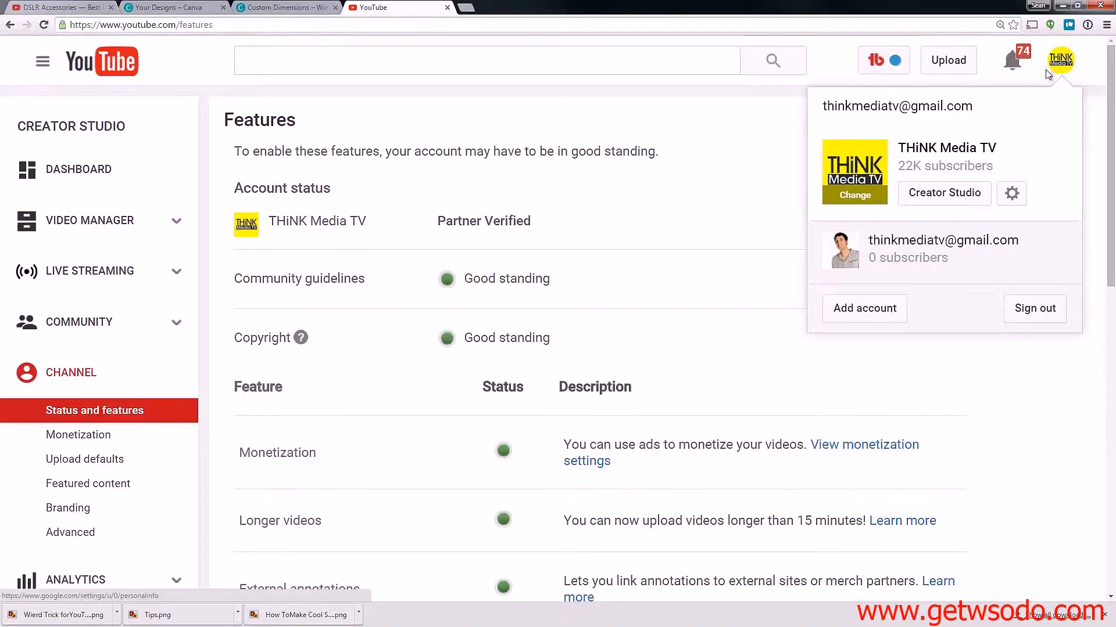